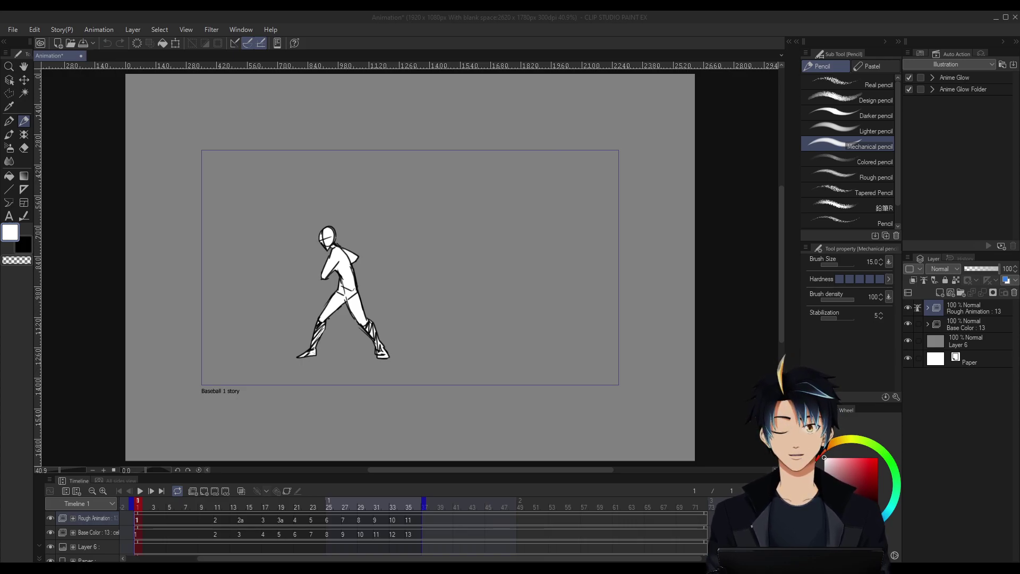
# Play the animation, stop at frame 36, and hide Layer 6 for a transparent background.
pyautogui.click(140, 491)
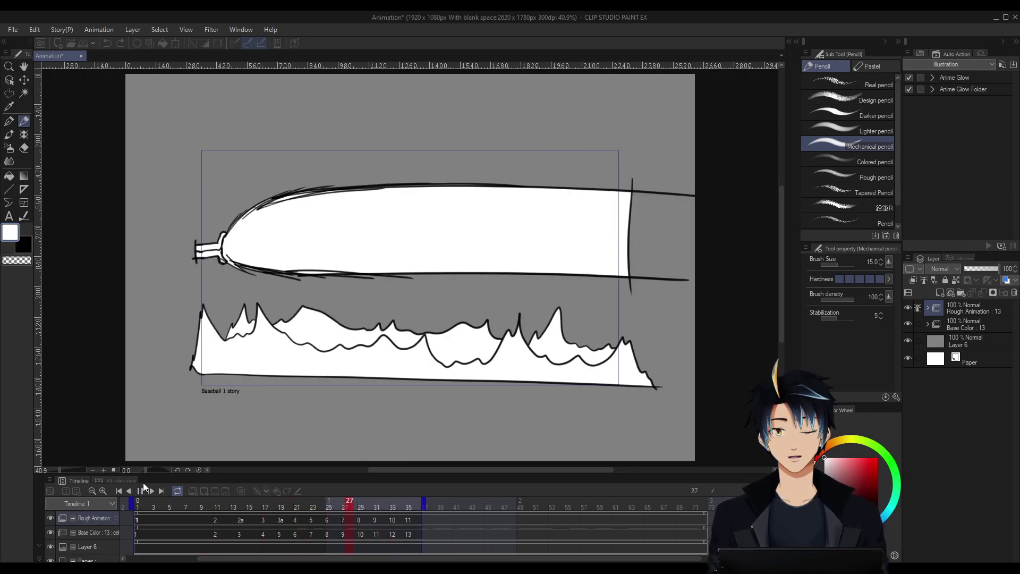
pyautogui.click(141, 490)
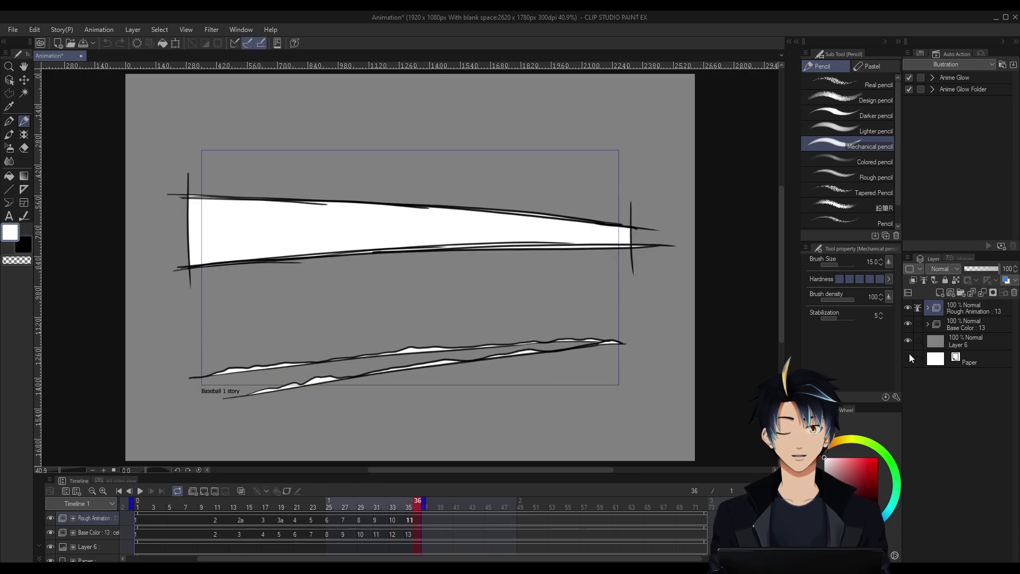
pyautogui.click(907, 340)
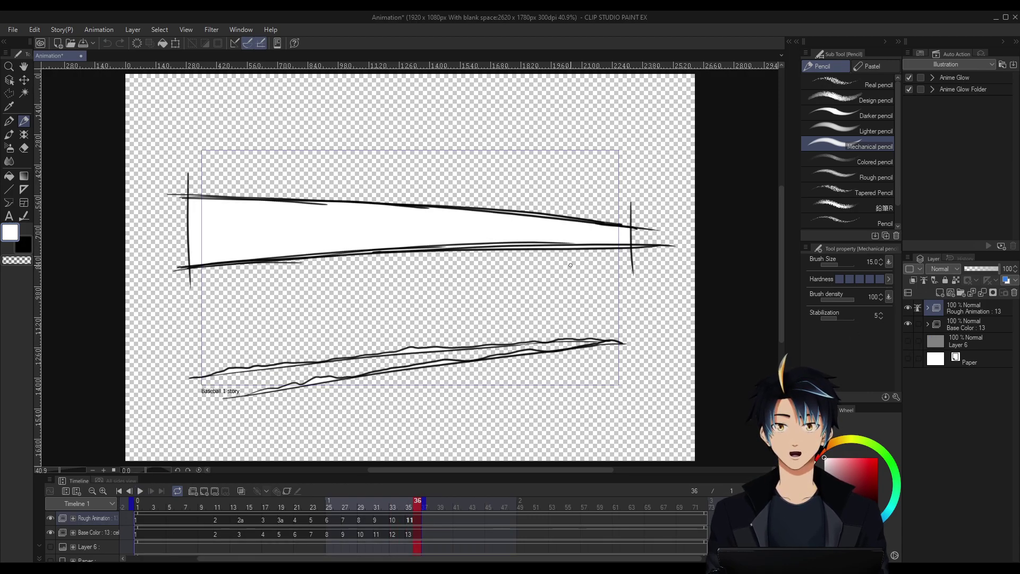
# Export the Clip Studio animation via File > Export animation > Image sequence.
pyautogui.click(12, 29)
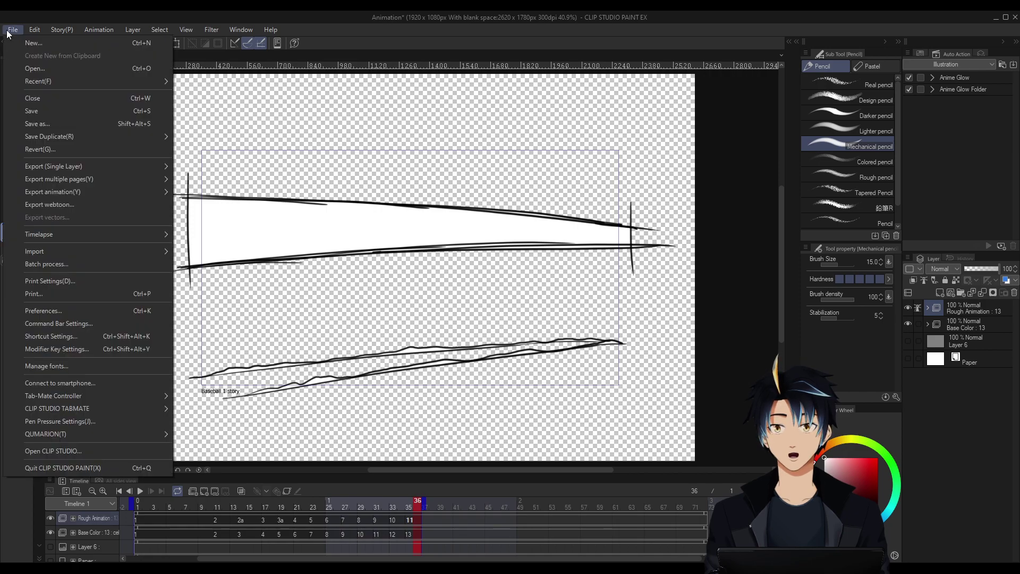
pyautogui.moveTo(17, 192)
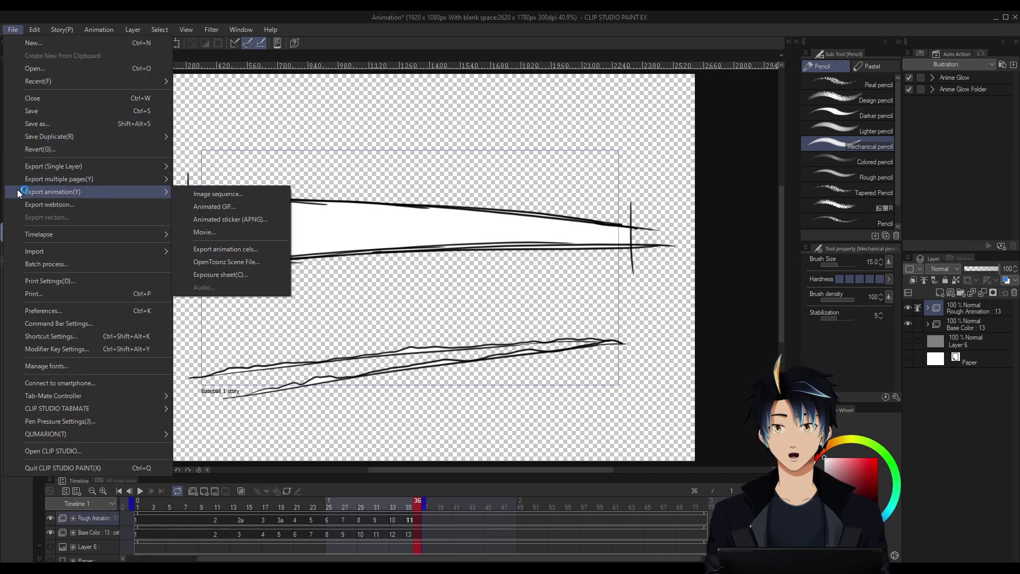
pyautogui.click(255, 197)
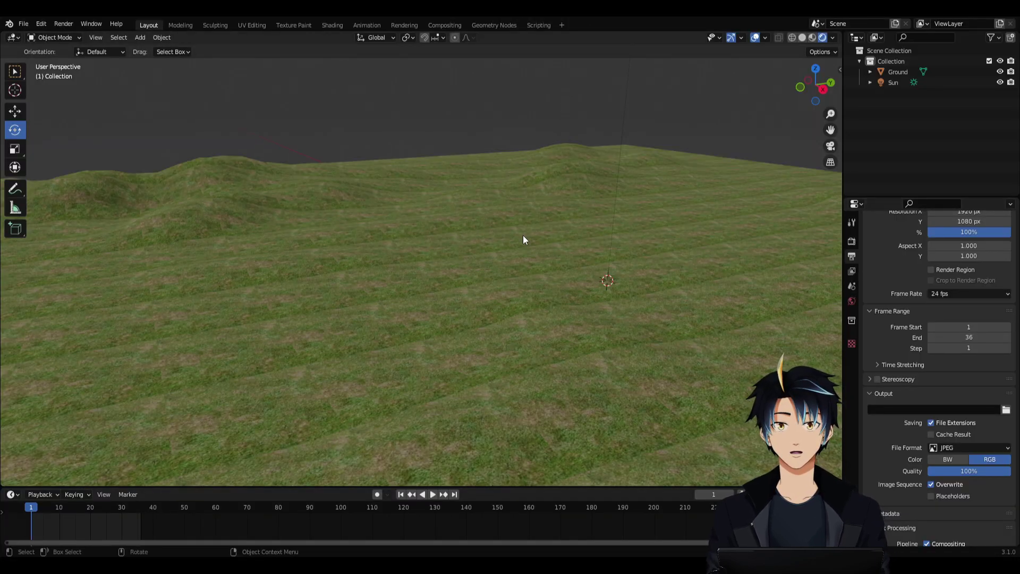
# Add a camera and raise it about 13 m above the grass terrain.
pyautogui.moveTo(522, 234); pyautogui.dragTo(480, 311, button='middle')
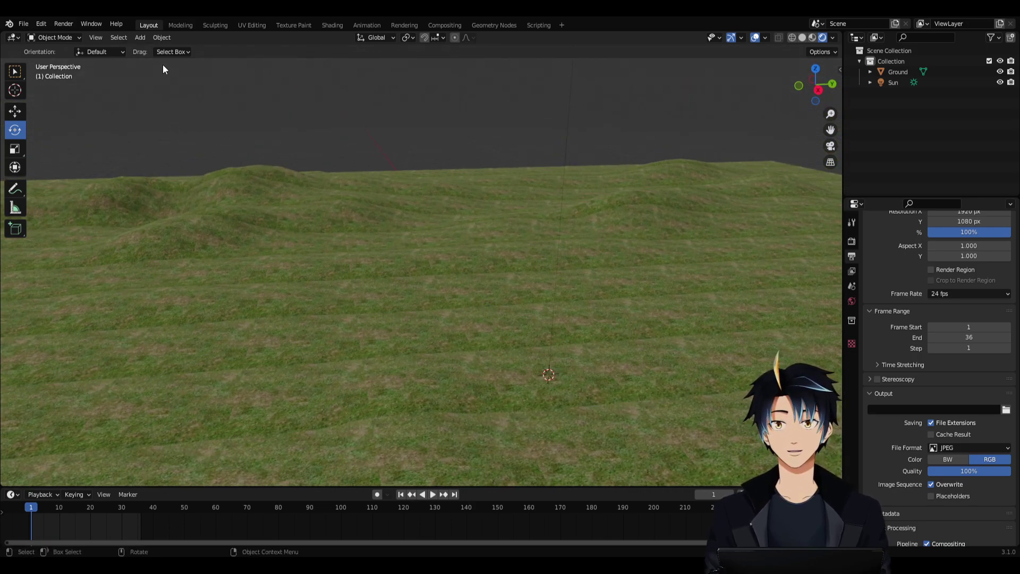
pyautogui.click(140, 37)
pyautogui.click(196, 205)
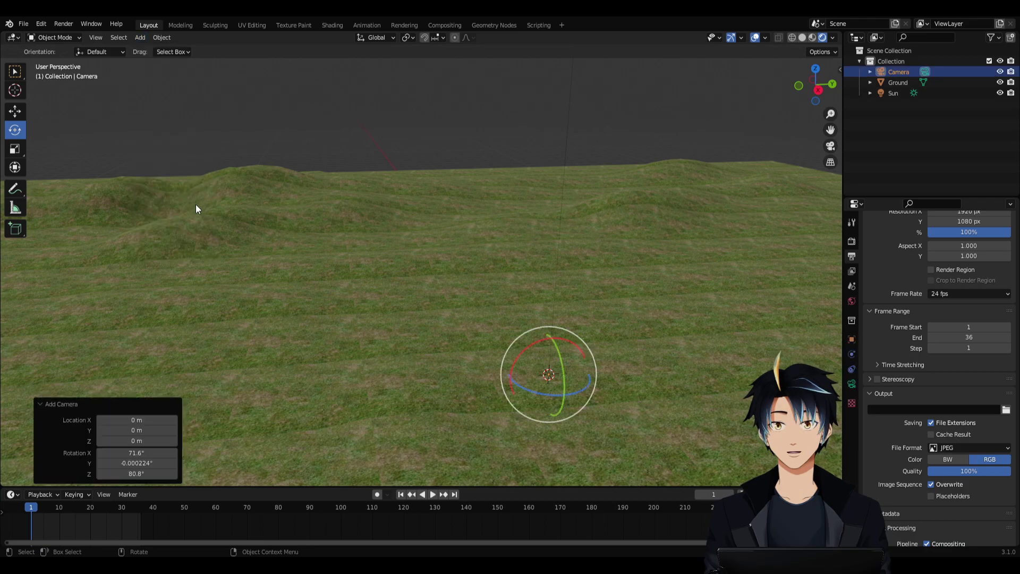
pyautogui.moveTo(319, 255); pyautogui.dragTo(546, 310, button='middle')
pyautogui.hotkey('shift', 'space')
pyautogui.press('g')
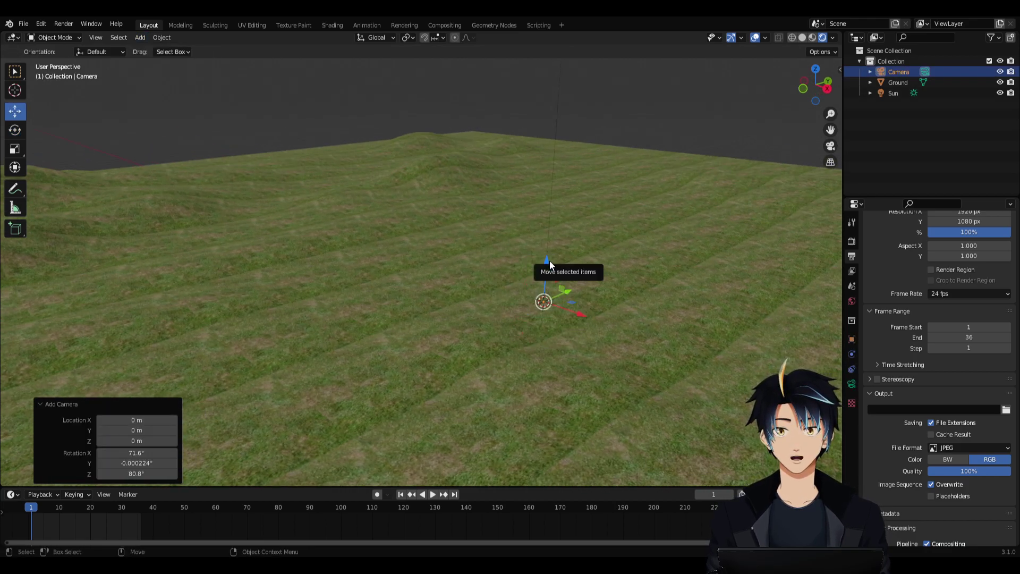
pyautogui.moveTo(547, 259); pyautogui.dragTo(565, 207)
pyautogui.moveTo(565, 207); pyautogui.dragTo(506, 255, button='middle')
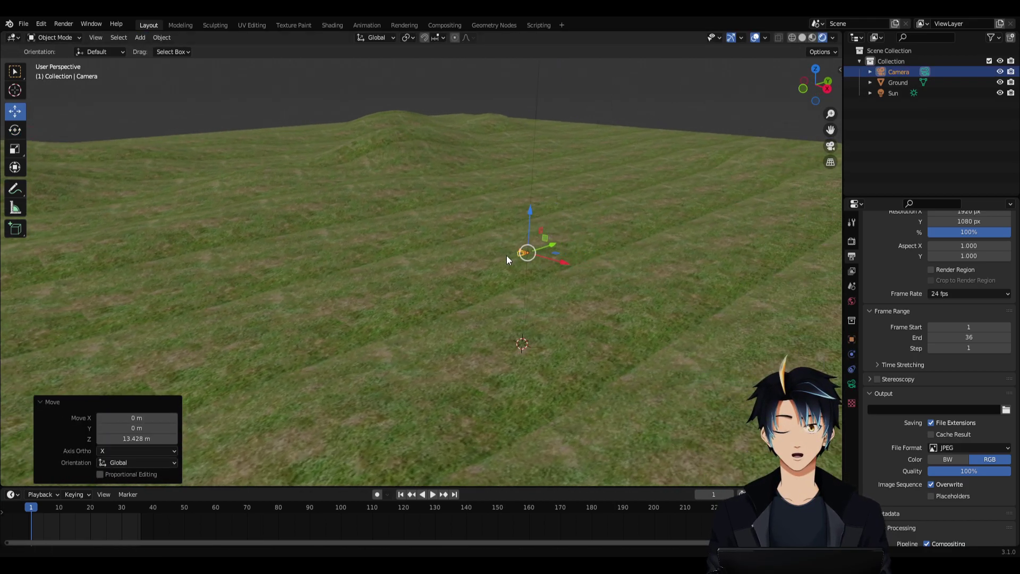
pyautogui.press('KP_Decimal')
pyautogui.moveTo(417, 220); pyautogui.dragTo(442, 272)
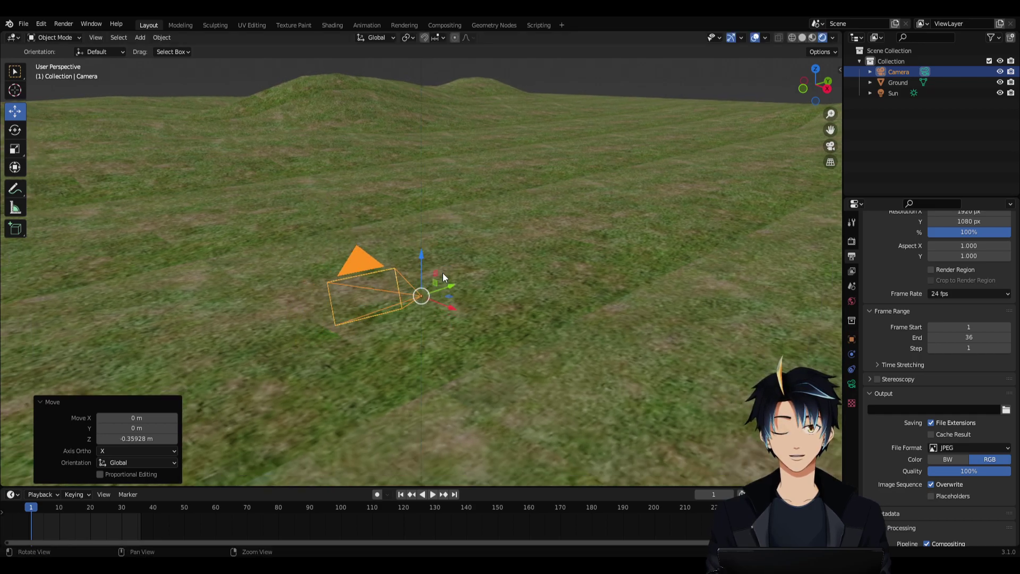
pyautogui.moveTo(442, 272); pyautogui.dragTo(521, 298, button='middle')
pyautogui.scroll(-3, 520, 294)
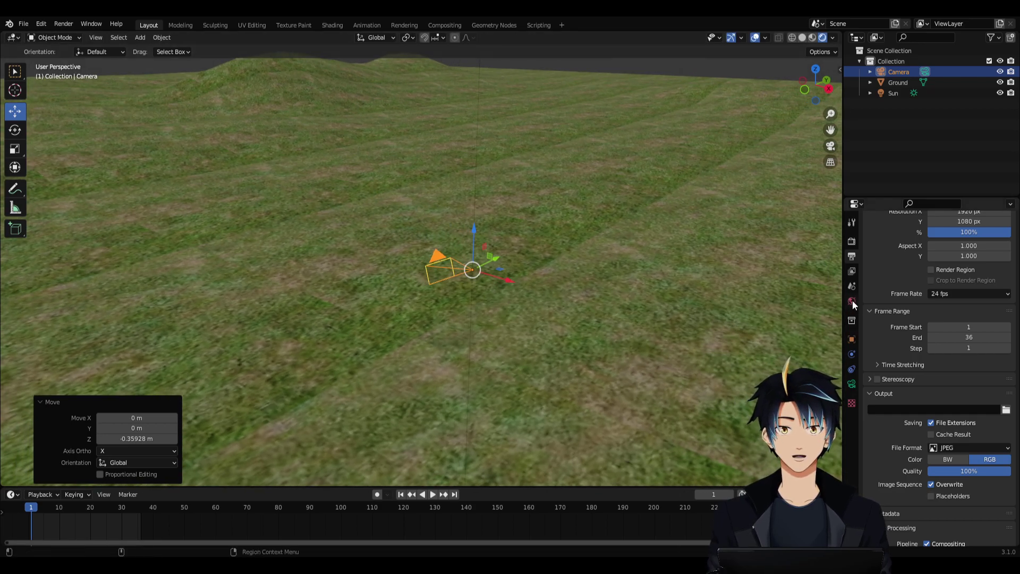
# Set the camera's rotation to X 90°, Y 0°, Z 90° in Object Properties.
pyautogui.click(851, 342)
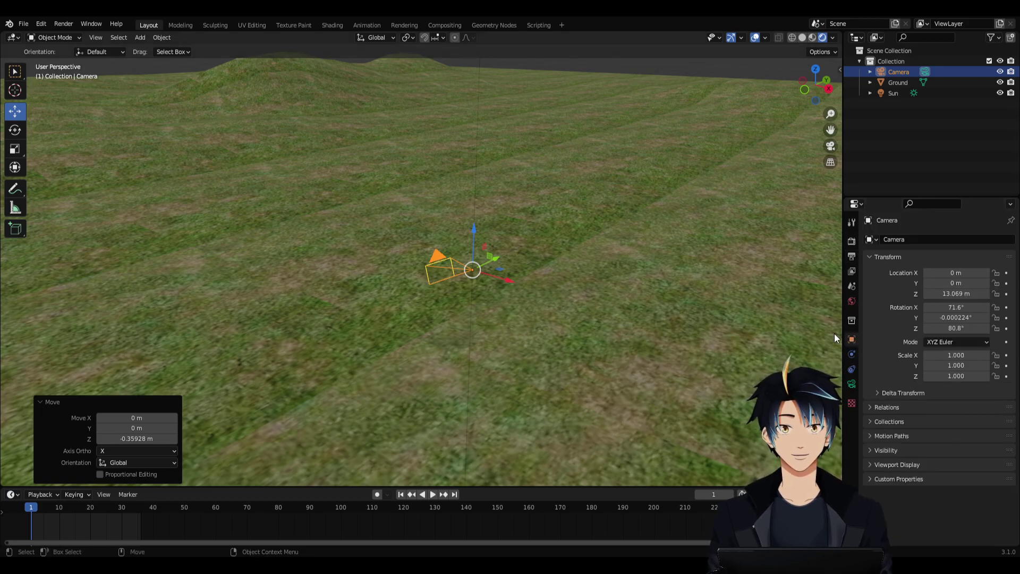
pyautogui.click(963, 308)
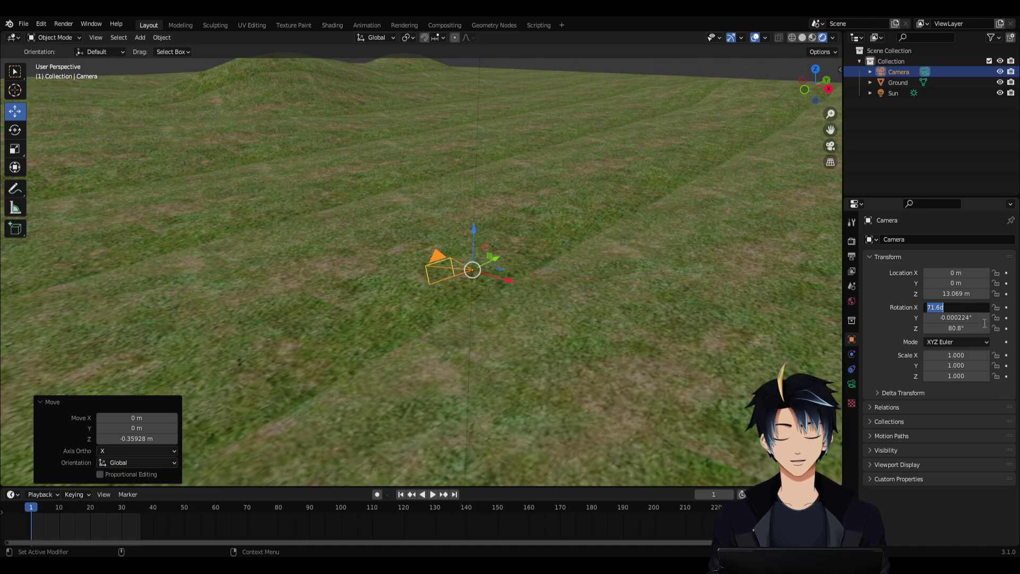
pyautogui.write('90')
pyautogui.press('Return')
pyautogui.click(974, 318)
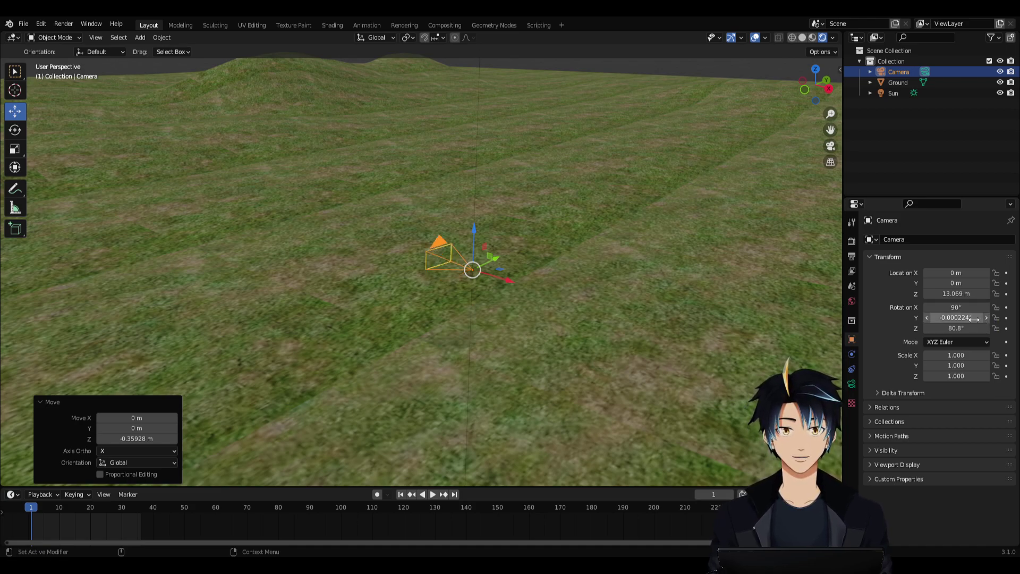
pyautogui.write('0')
pyautogui.press('Return')
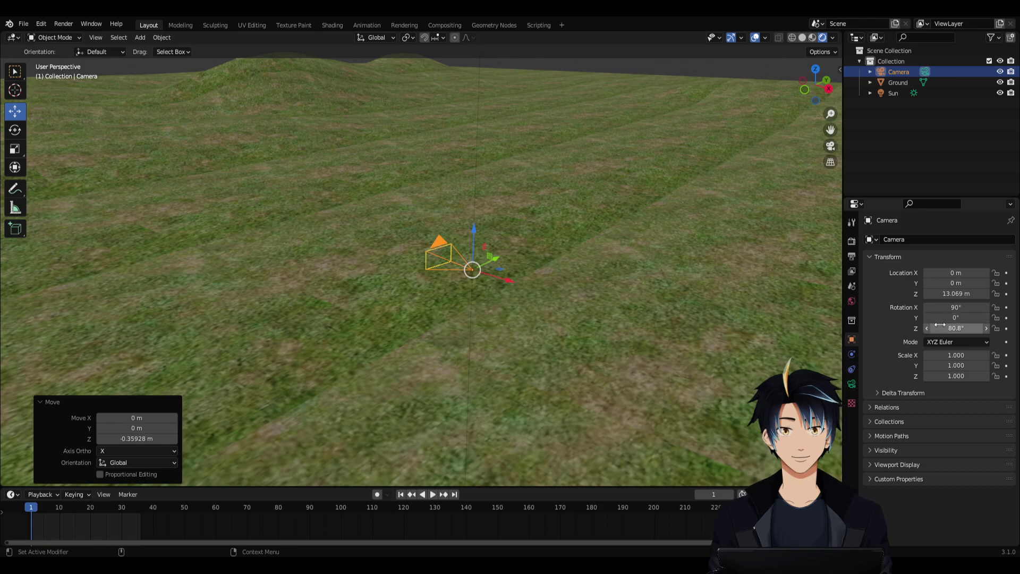
pyautogui.click(958, 329)
pyautogui.write('90')
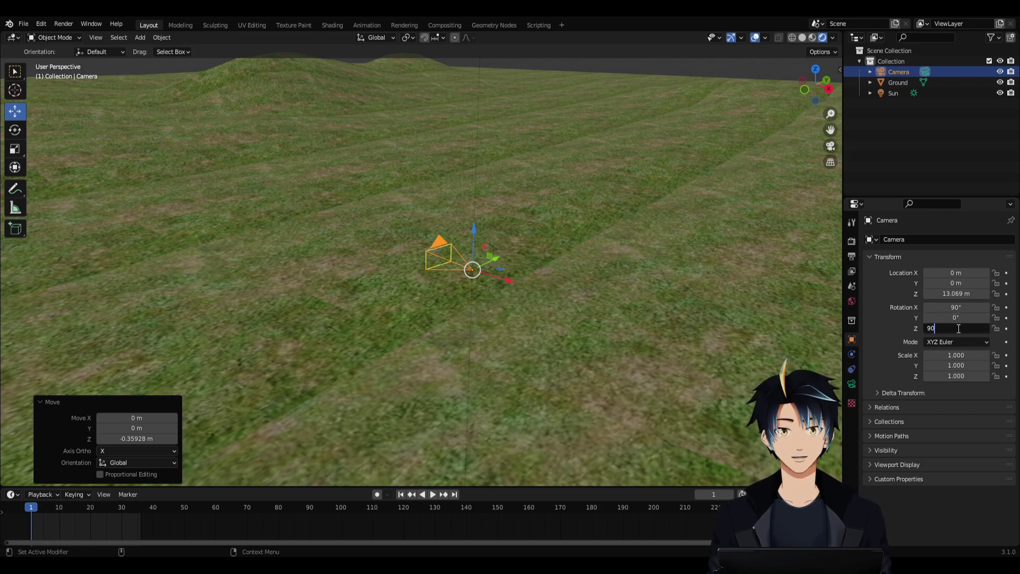
pyautogui.press('Return')
# Add a plane mesh and lift it about 1 m above the ground.
pyautogui.moveTo(542, 261); pyautogui.dragTo(541, 205, button='middle')
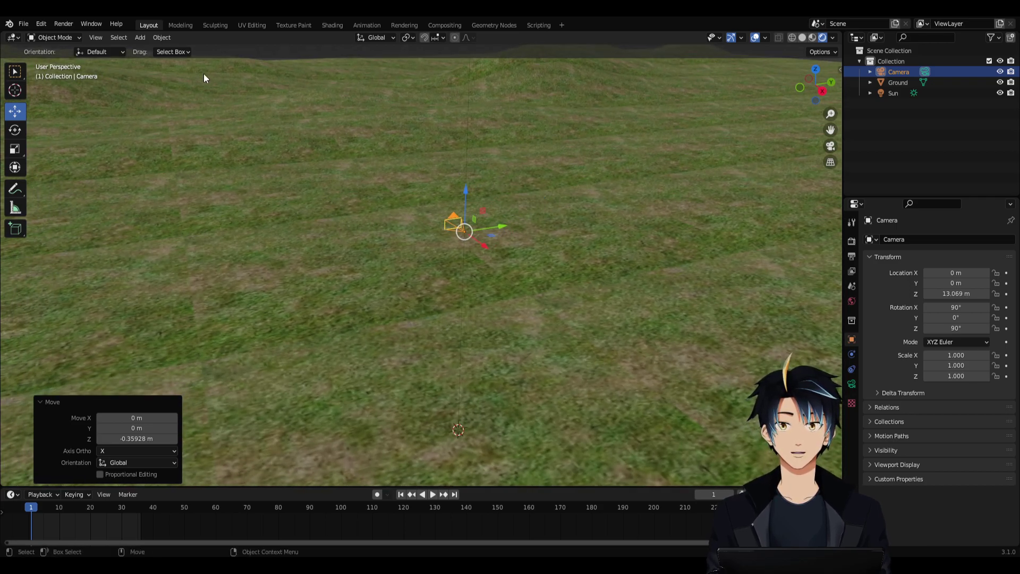
pyautogui.click(139, 38)
pyautogui.moveTo(166, 53)
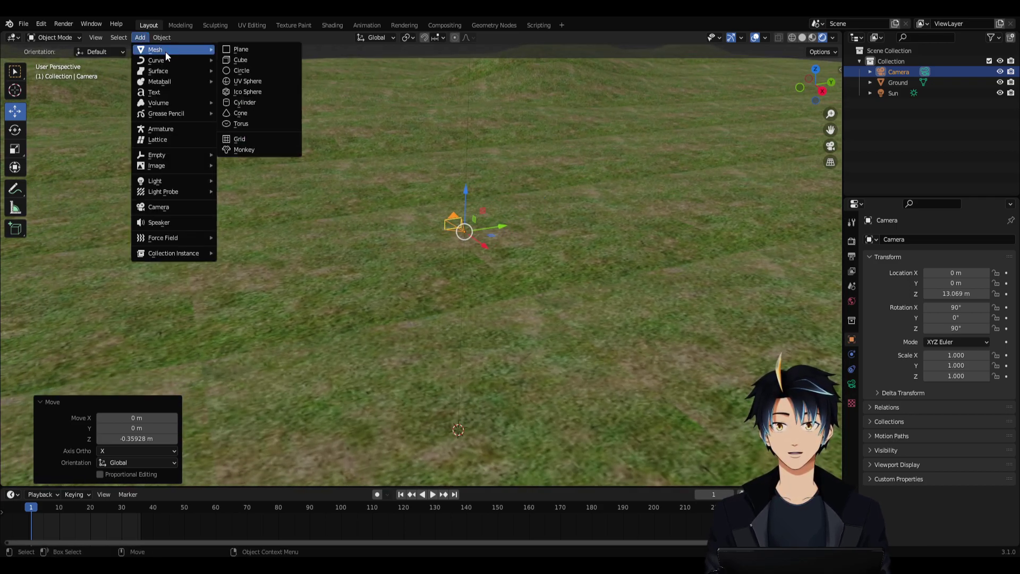
pyautogui.click(266, 53)
pyautogui.moveTo(510, 327); pyautogui.dragTo(502, 308, button='middle')
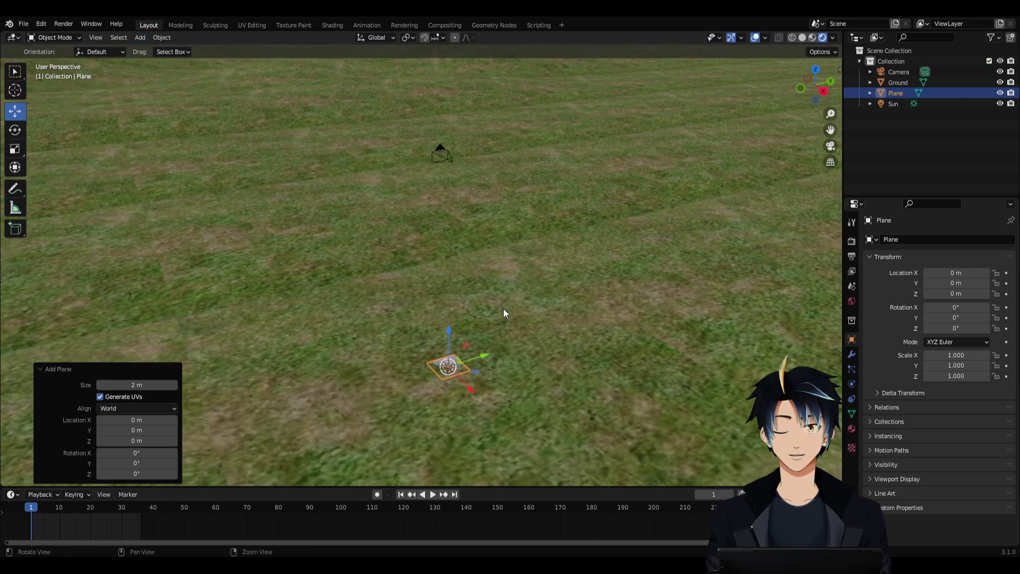
pyautogui.moveTo(447, 333); pyautogui.dragTo(448, 322)
pyautogui.moveTo(448, 322); pyautogui.dragTo(480, 301, button='middle')
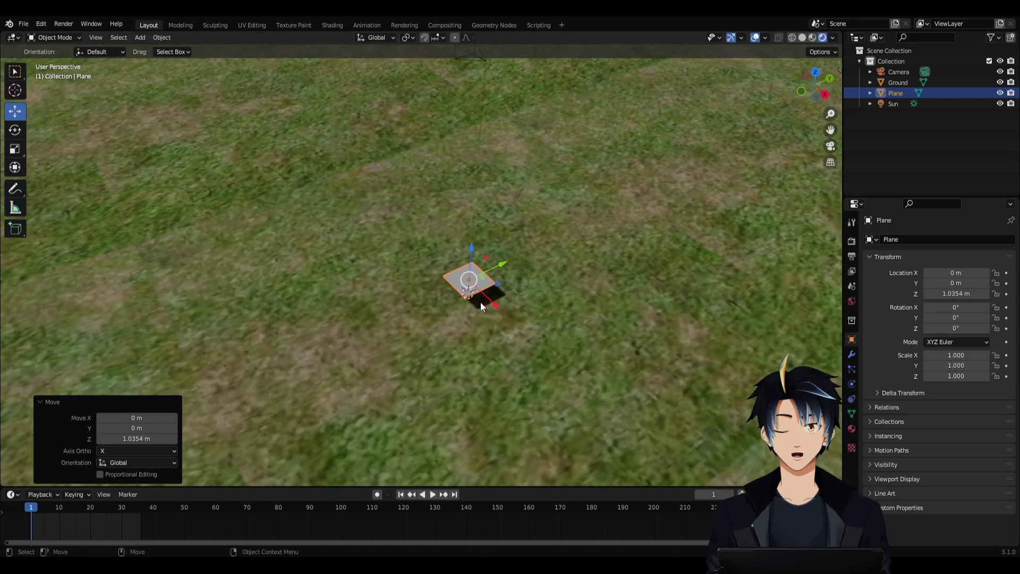
pyautogui.scroll(10, 480, 302)
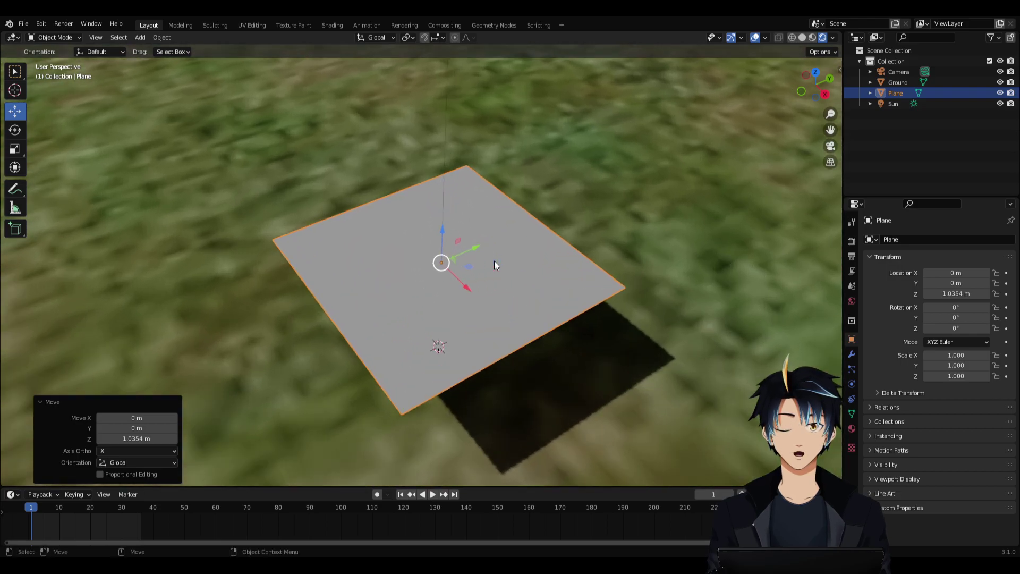
pyautogui.scroll(-3, 494, 261)
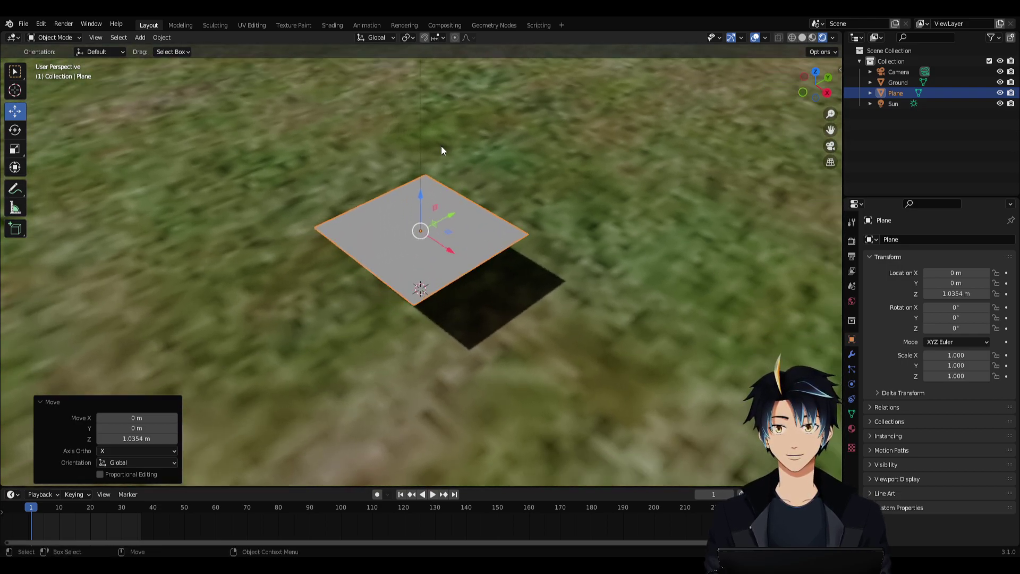
# In the Shading workspace, switch to Rendered shading and create a new material for the plane.
pyautogui.click(326, 25)
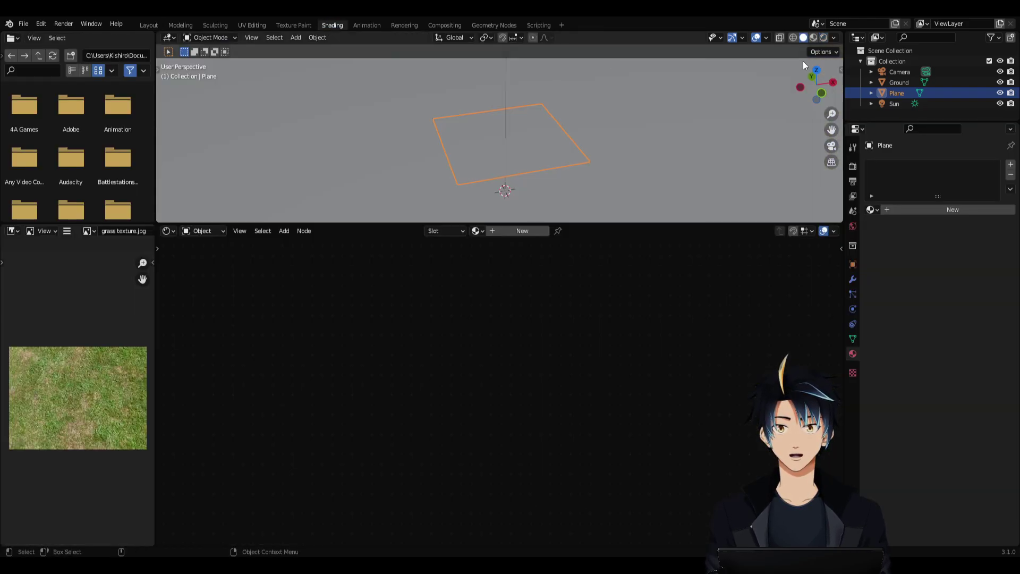
pyautogui.click(825, 38)
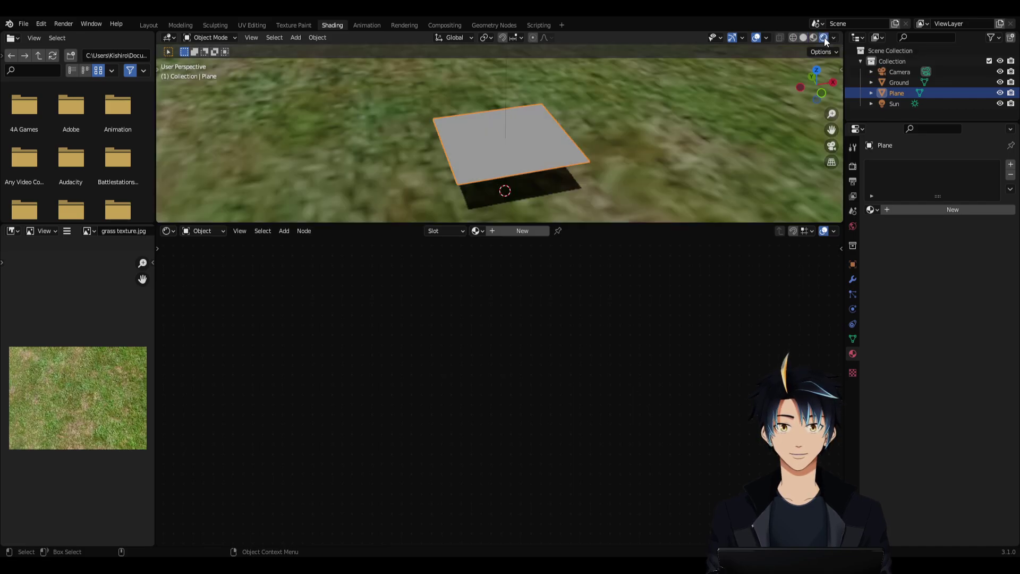
pyautogui.click(508, 231)
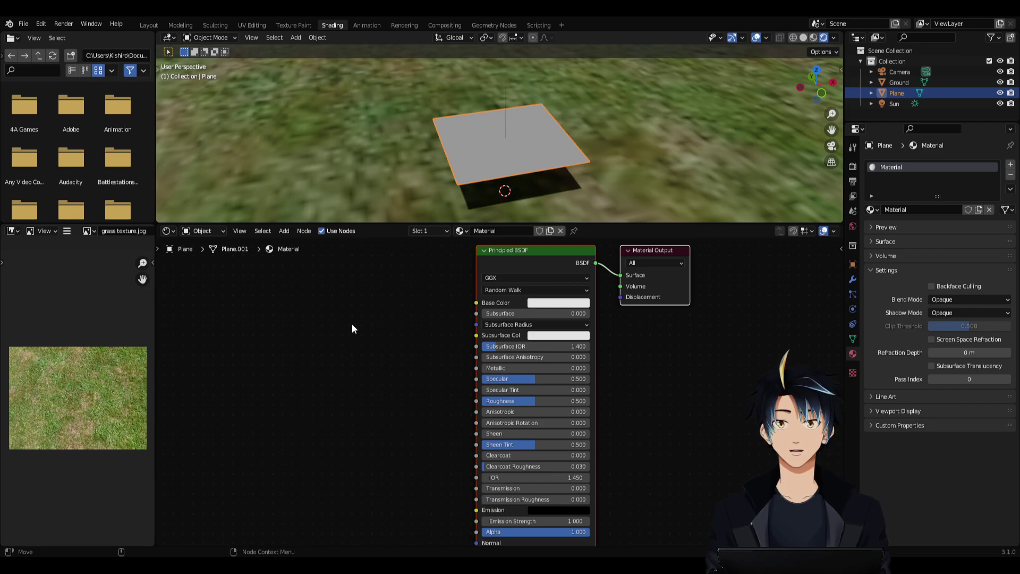
# Add an Image Texture node, linking Color to Base Color and Alpha to Alpha.
pyautogui.click(285, 230)
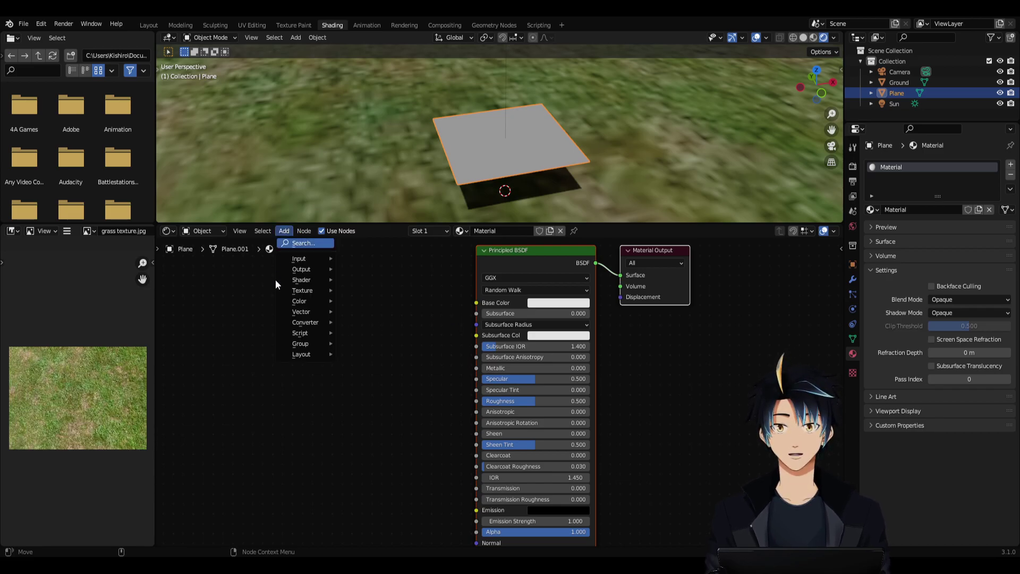
pyautogui.moveTo(282, 294)
pyautogui.click(372, 342)
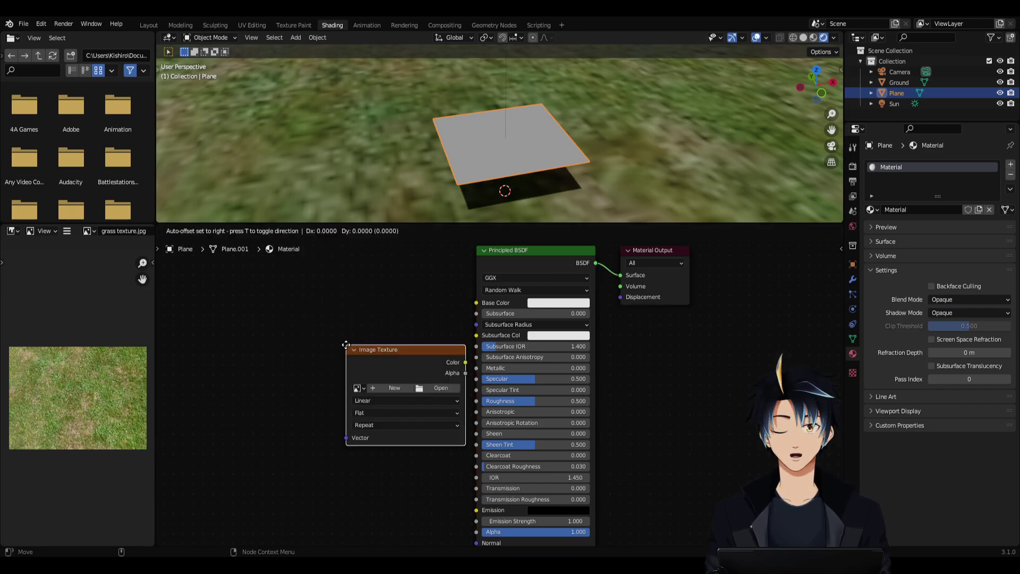
pyautogui.click(290, 290)
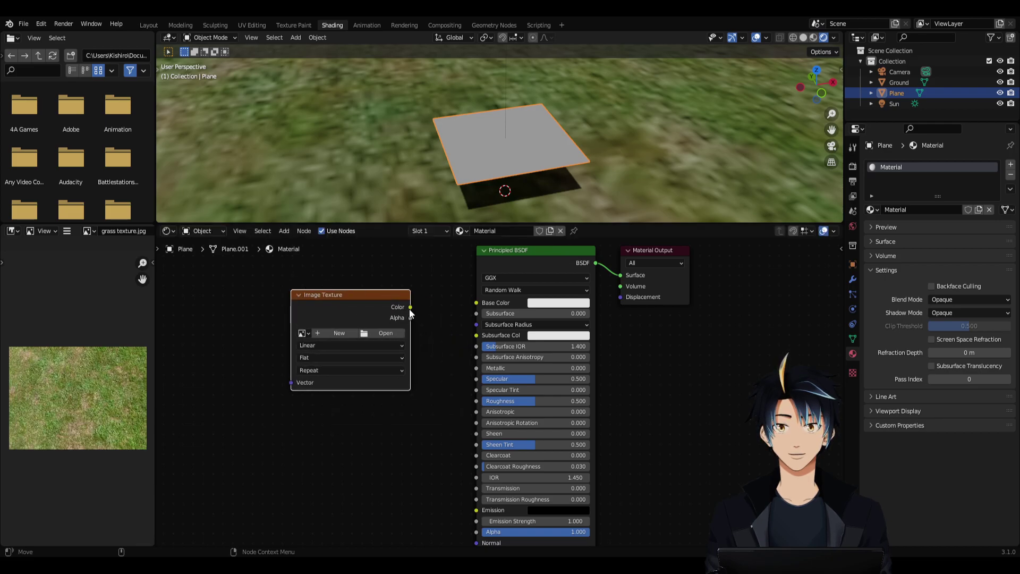
pyautogui.moveTo(410, 307); pyautogui.dragTo(476, 302)
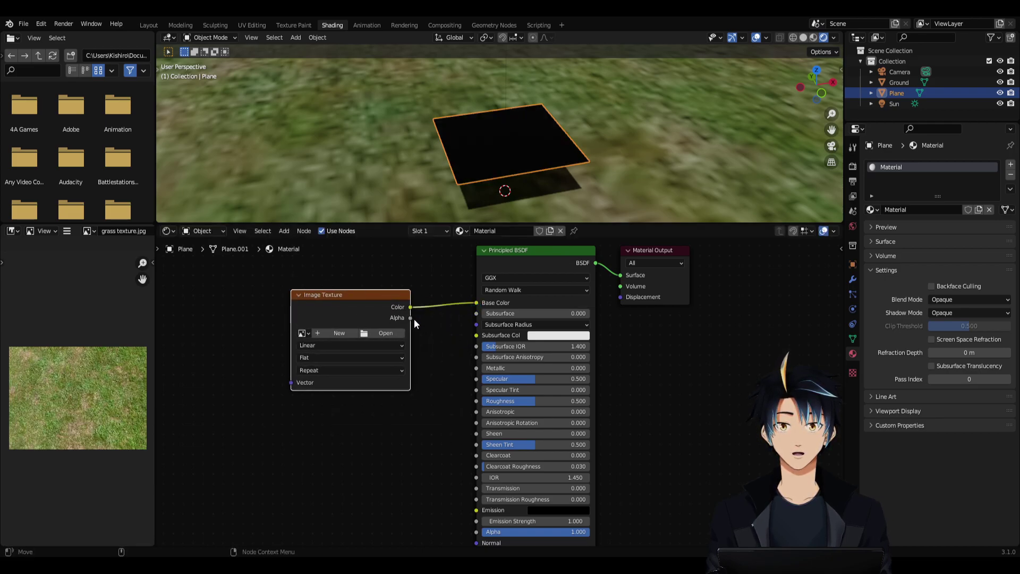
pyautogui.moveTo(410, 318); pyautogui.dragTo(475, 493)
pyautogui.moveTo(393, 409); pyautogui.dragTo(383, 471, button='middle')
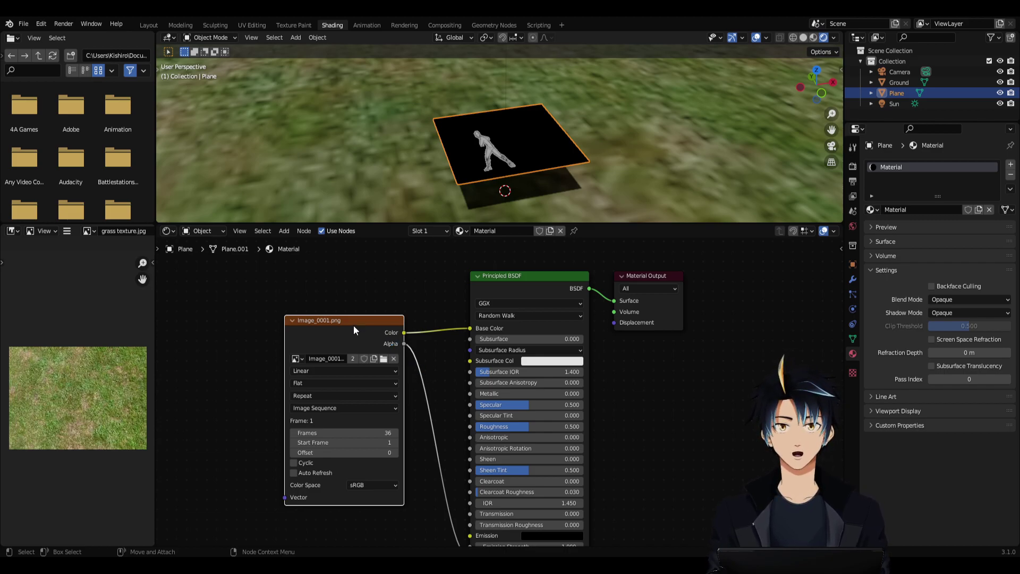
# Tick Auto Refresh on the Image Texture node's character image sequence.
pyautogui.scroll(5, 229, 480)
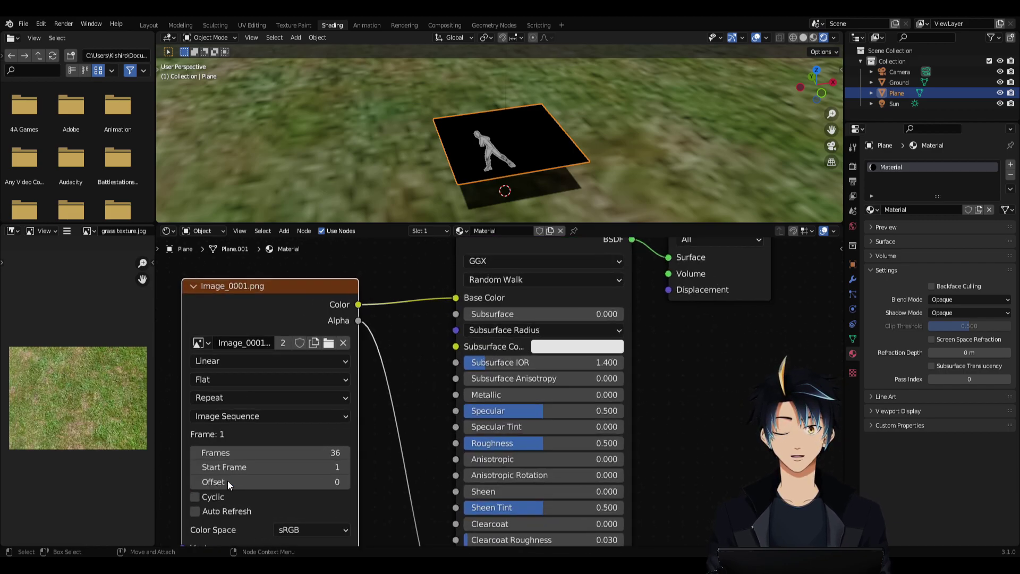
pyautogui.click(325, 442)
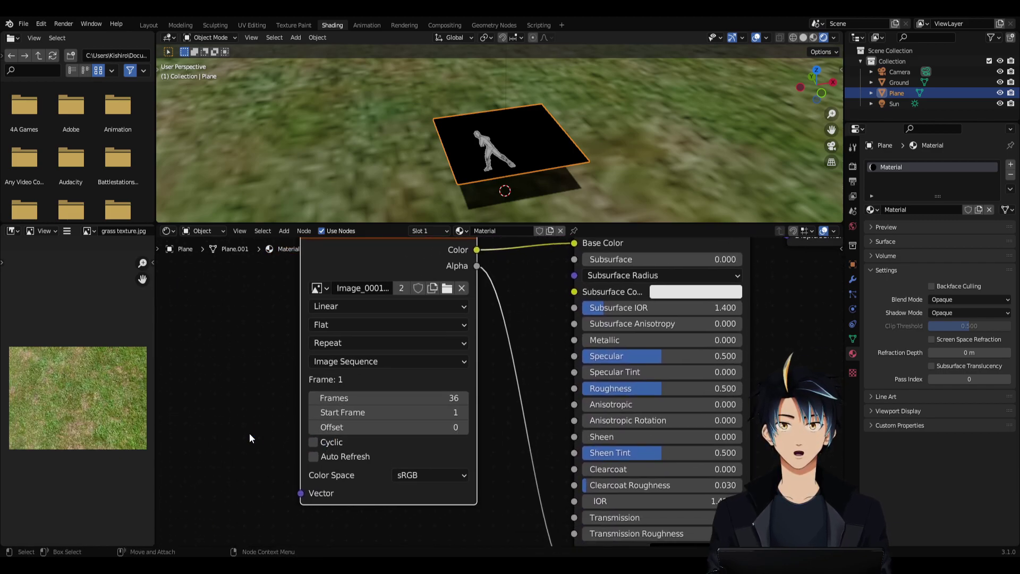
pyautogui.click(313, 456)
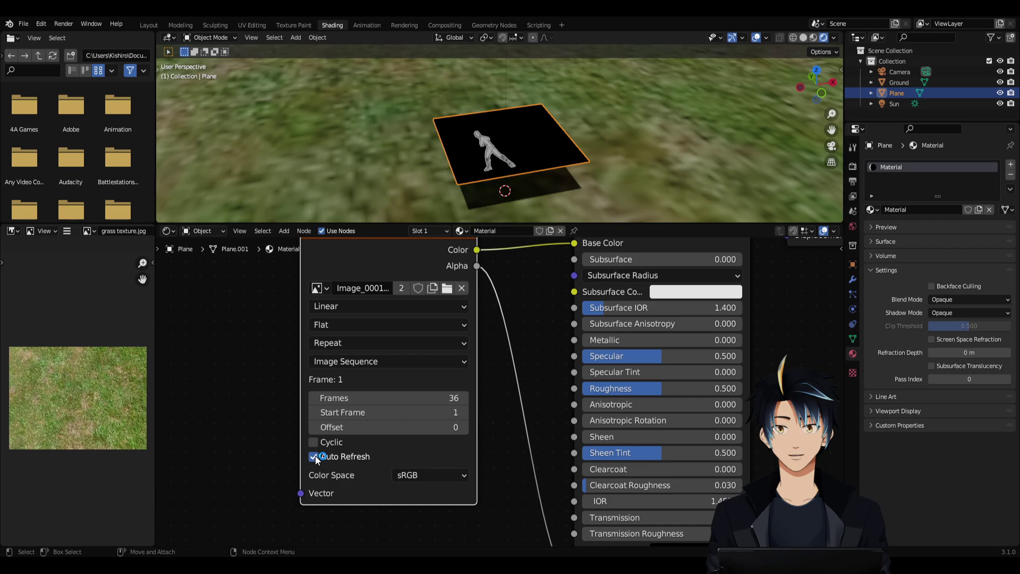
pyautogui.click(317, 355)
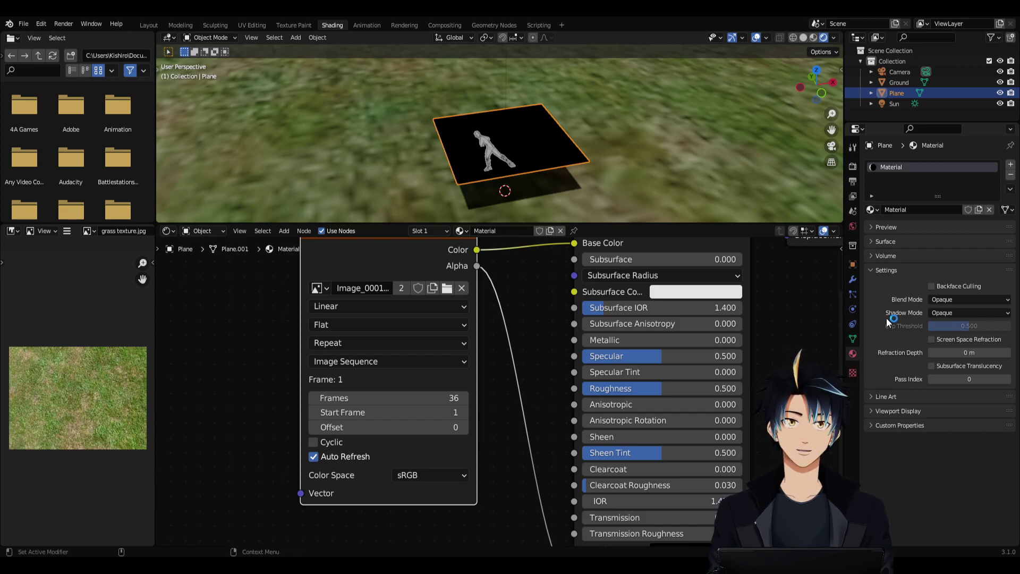
# Set the plane material's Blend Mode and Shadow Mode both to Alpha Clip.
pyautogui.click(966, 300)
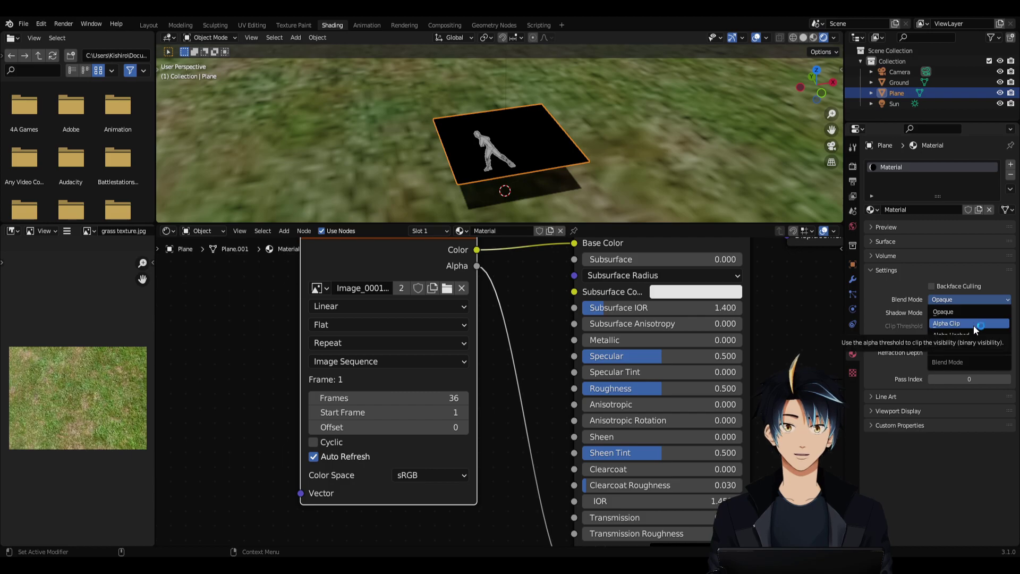
pyautogui.click(973, 324)
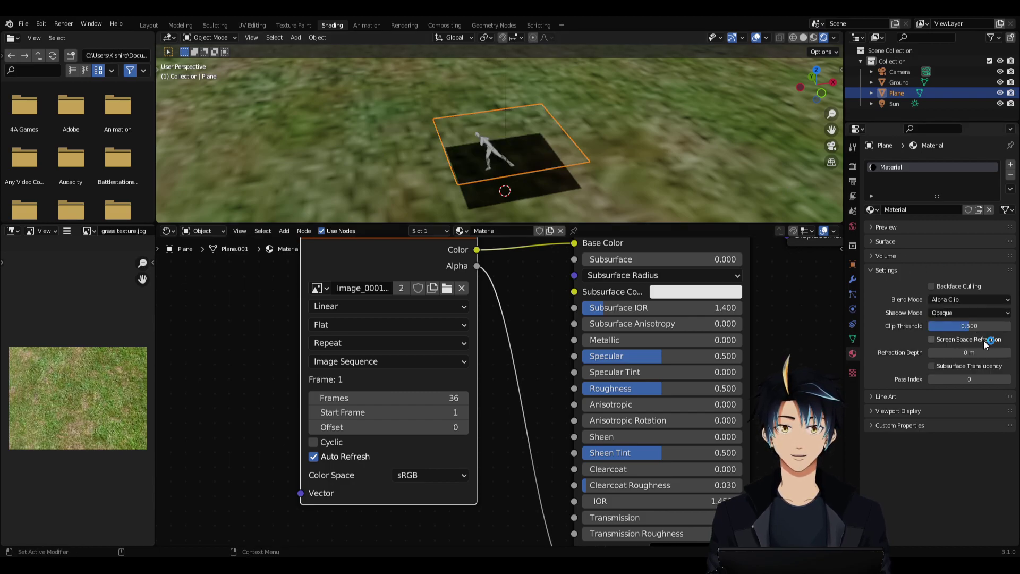
pyautogui.click(964, 313)
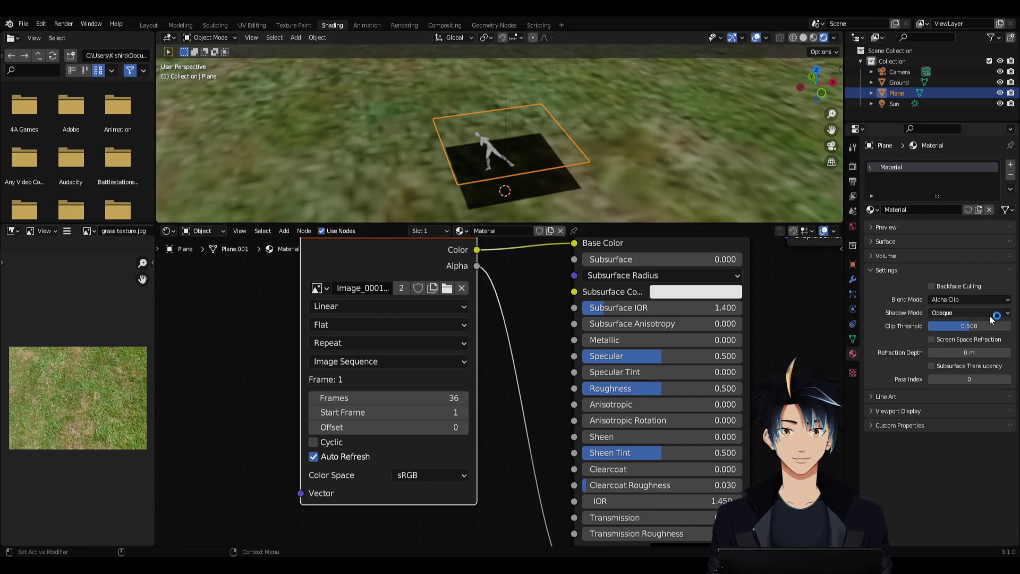
pyautogui.click(983, 314)
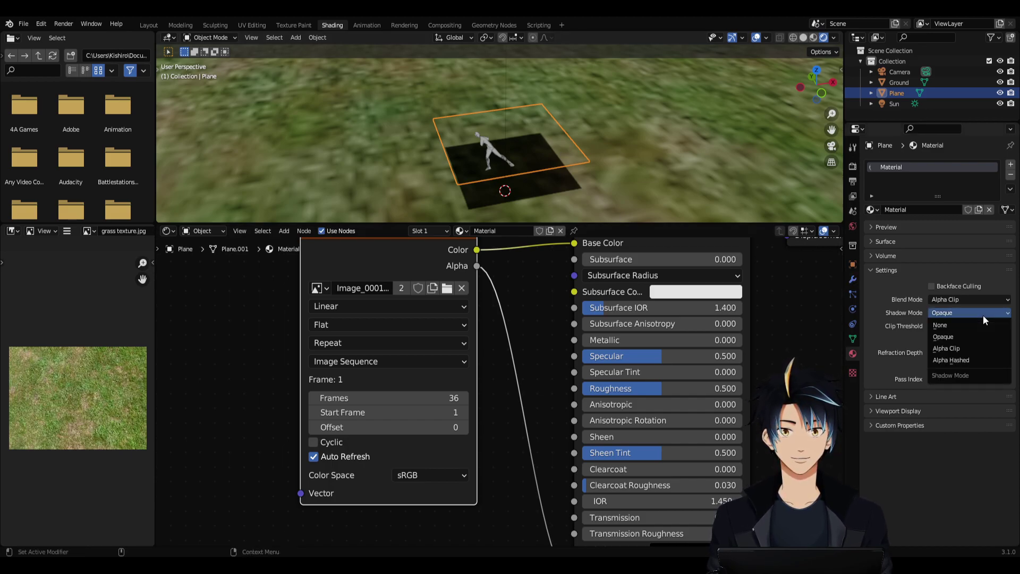
pyautogui.click(976, 348)
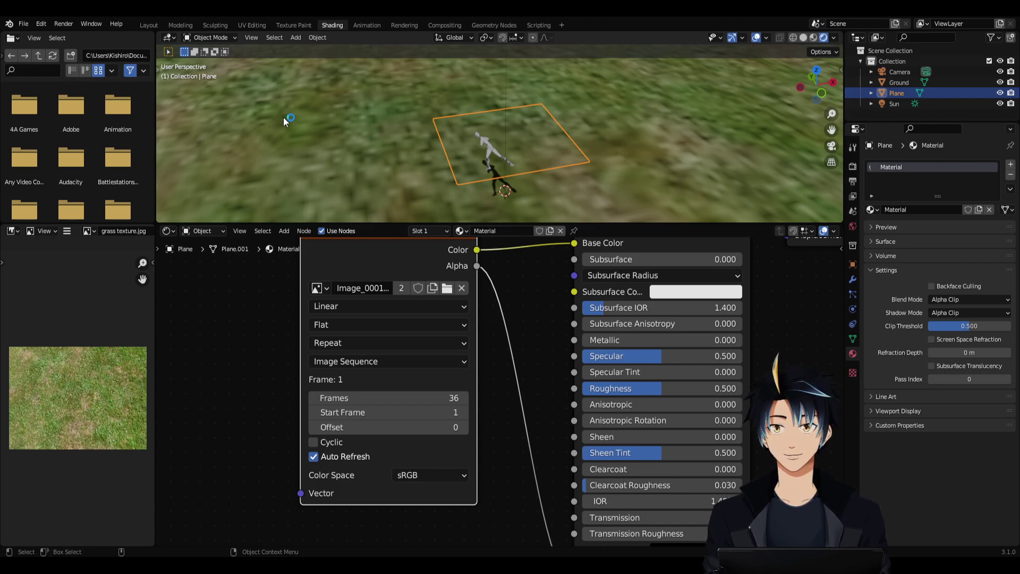
pyautogui.click(142, 25)
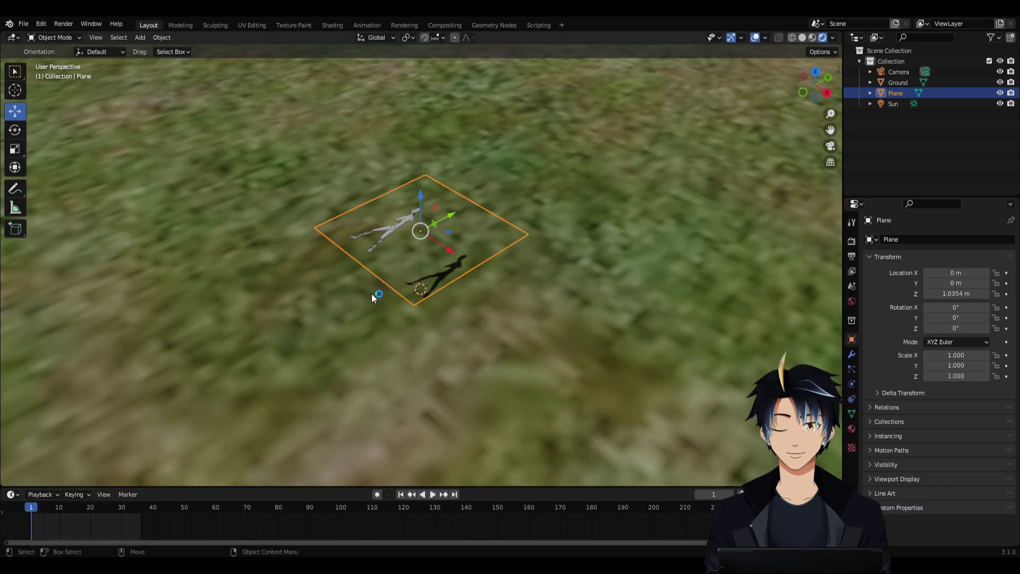
pyautogui.press('space')
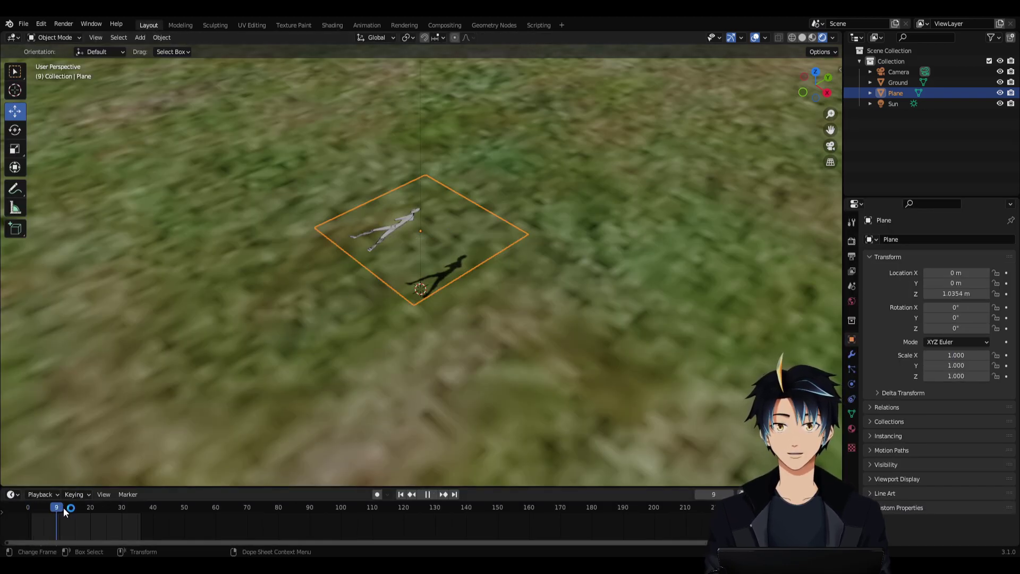
pyautogui.moveTo(64, 511); pyautogui.dragTo(31, 507)
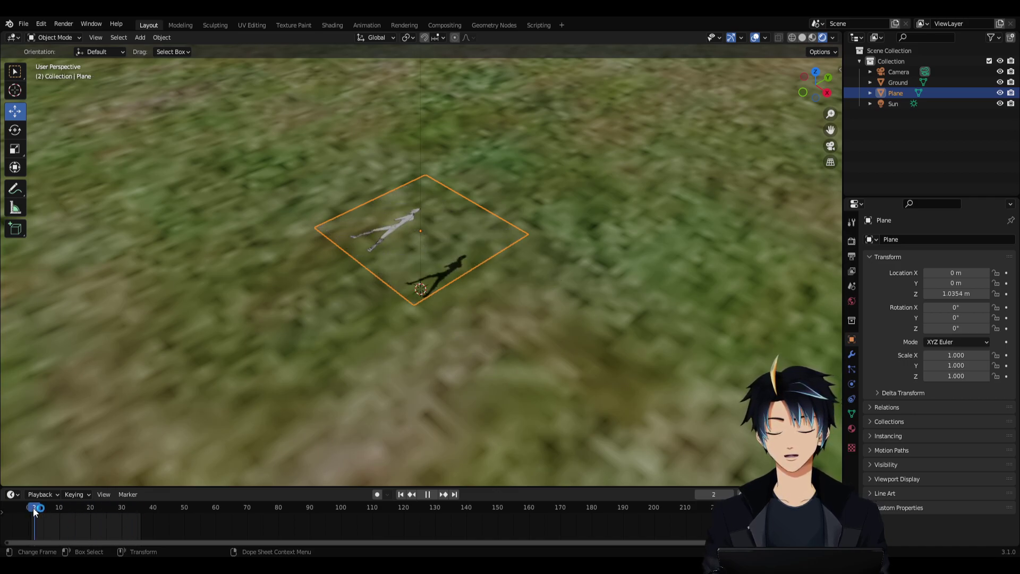
pyautogui.press('Escape')
pyautogui.scroll(-4, 365, 320)
pyautogui.keyDown('shift'); pyautogui.moveTo(361, 256); pyautogui.dragTo(425, 320, button='middle'); pyautogui.keyUp('shift')
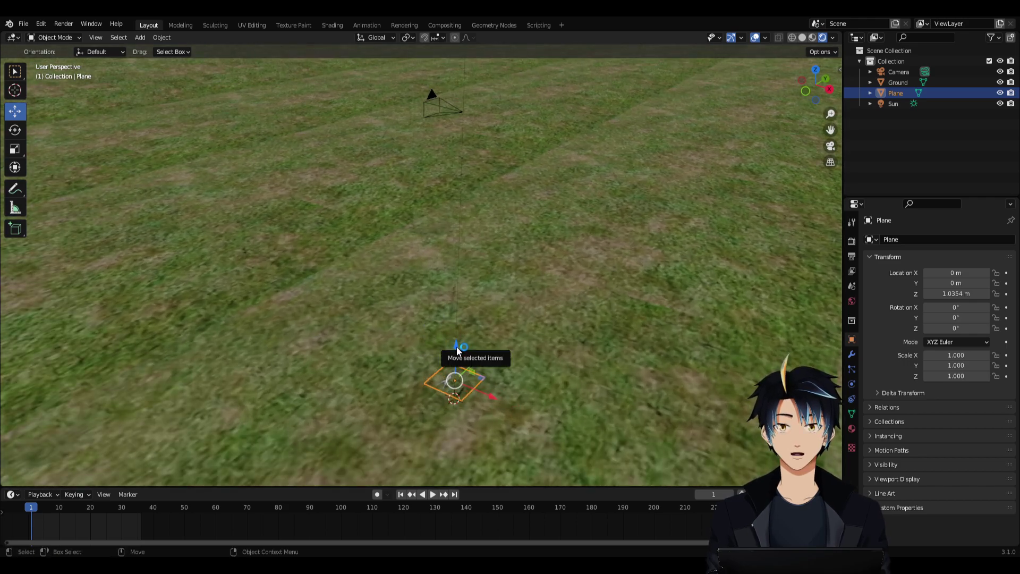
# Raise the plane along Z and slide it left along X.
pyautogui.moveTo(456, 343); pyautogui.dragTo(459, 155)
pyautogui.keyDown('shift'); pyautogui.moveTo(460, 160); pyautogui.dragTo(469, 297, button='middle'); pyautogui.keyUp('shift')
pyautogui.moveTo(469, 289); pyautogui.dragTo(470, 257)
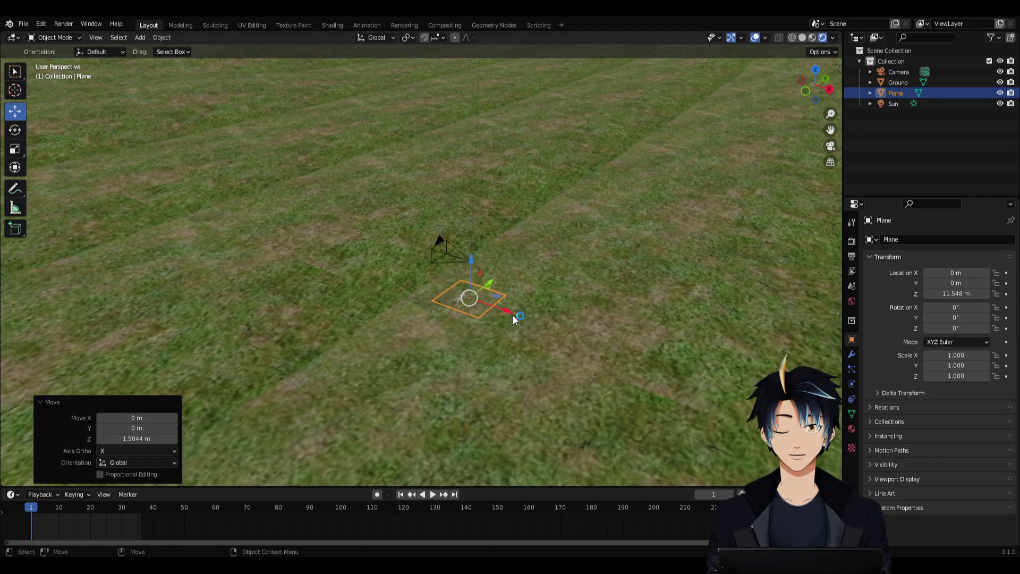
pyautogui.moveTo(507, 312); pyautogui.dragTo(424, 285)
pyautogui.moveTo(482, 303); pyautogui.dragTo(455, 305, button='middle')
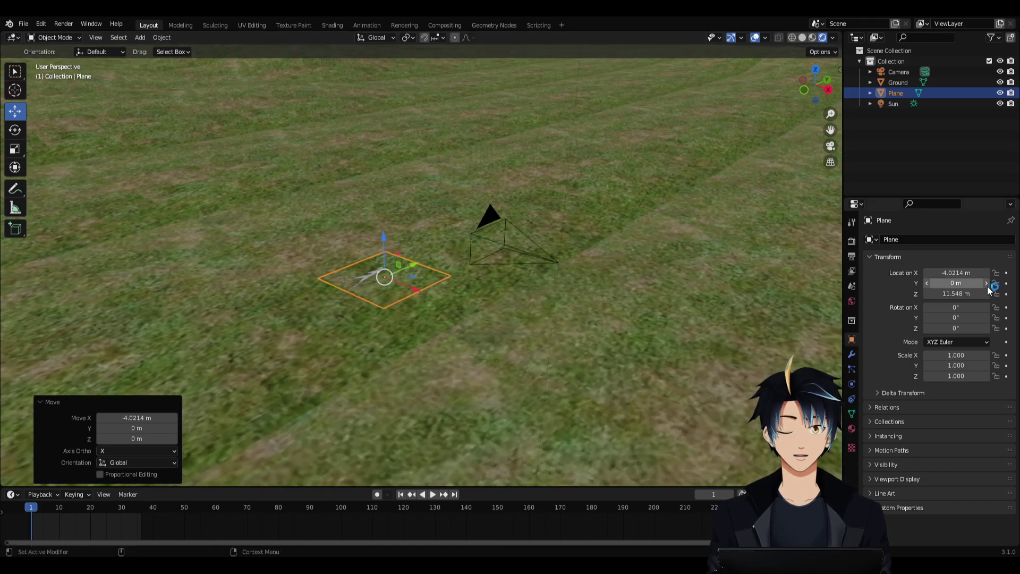
# Rotate the plane 90° on X and Z to stand it upright.
pyautogui.click(965, 309)
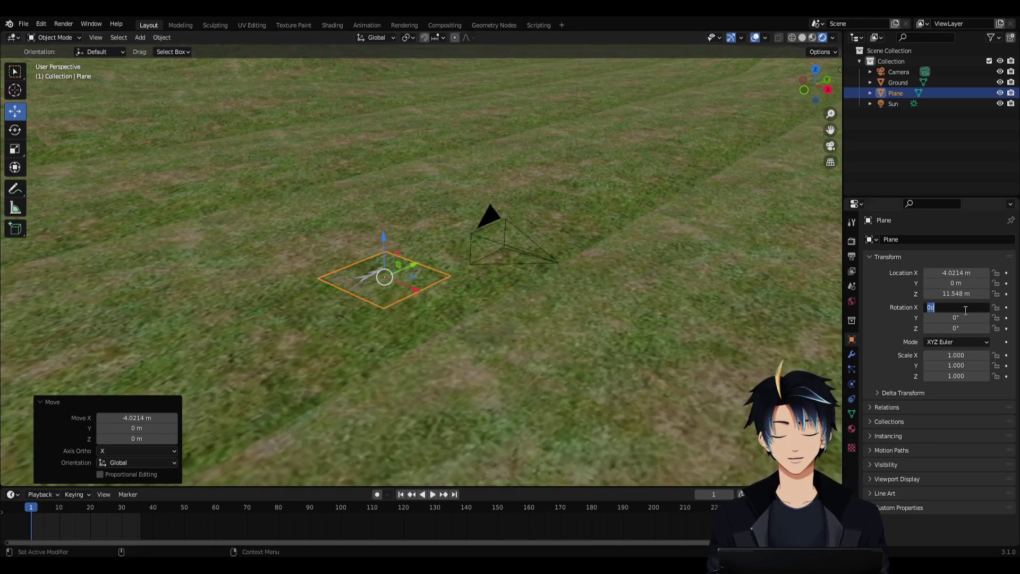
pyautogui.press('Return')
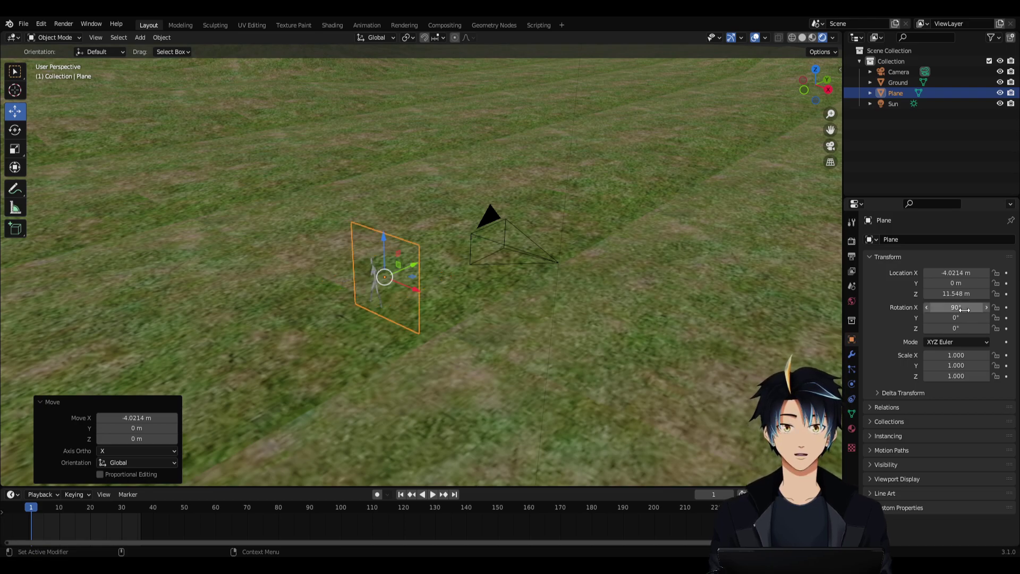
pyautogui.click(962, 328)
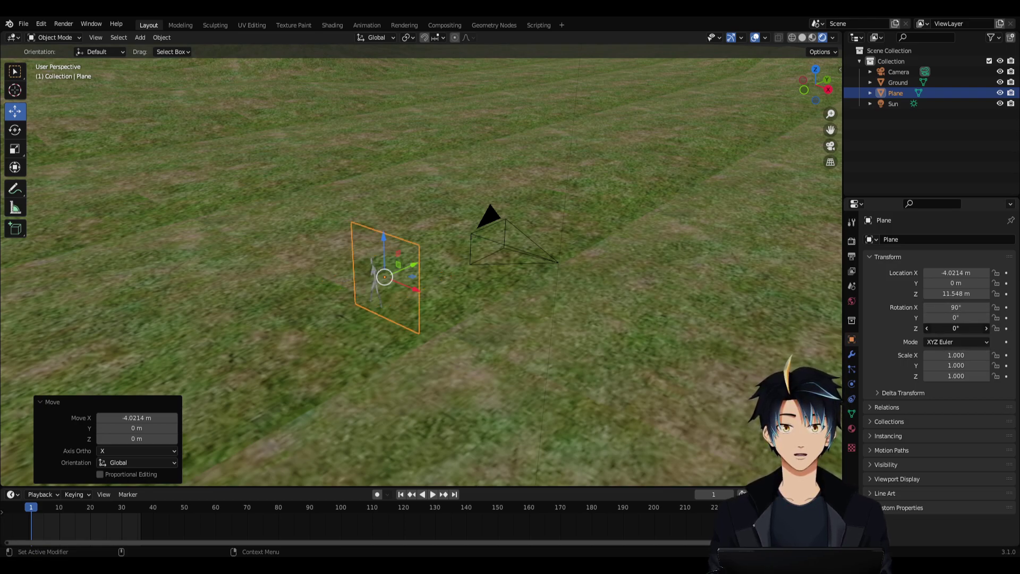
pyautogui.write('90')
pyautogui.press('Return')
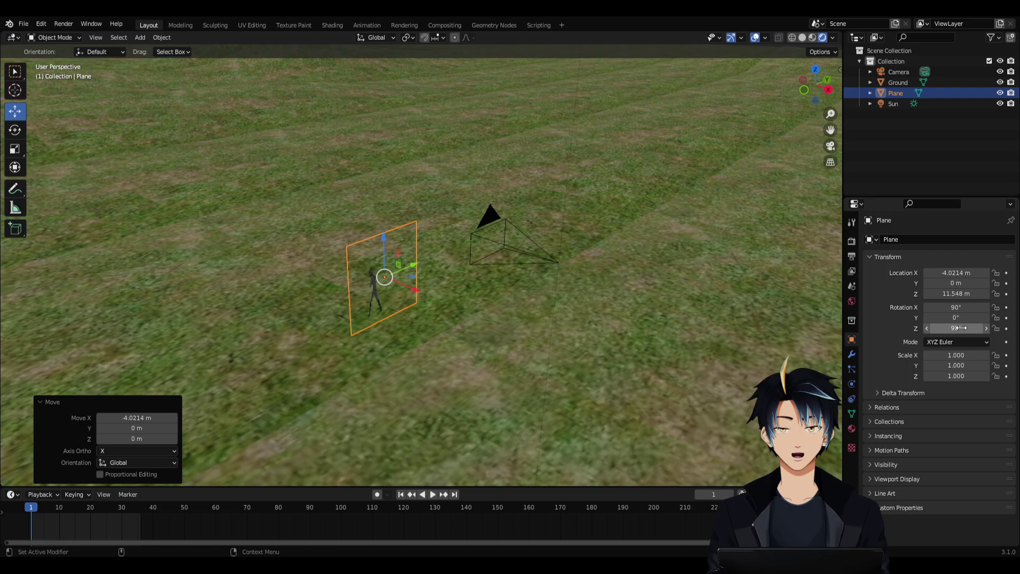
# Position the plane in front of the camera at about X -4.02, Y 0.27, Z 12.38 m.
pyautogui.moveTo(424, 268); pyautogui.dragTo(435, 214)
pyautogui.moveTo(434, 214); pyautogui.dragTo(515, 227, button='middle')
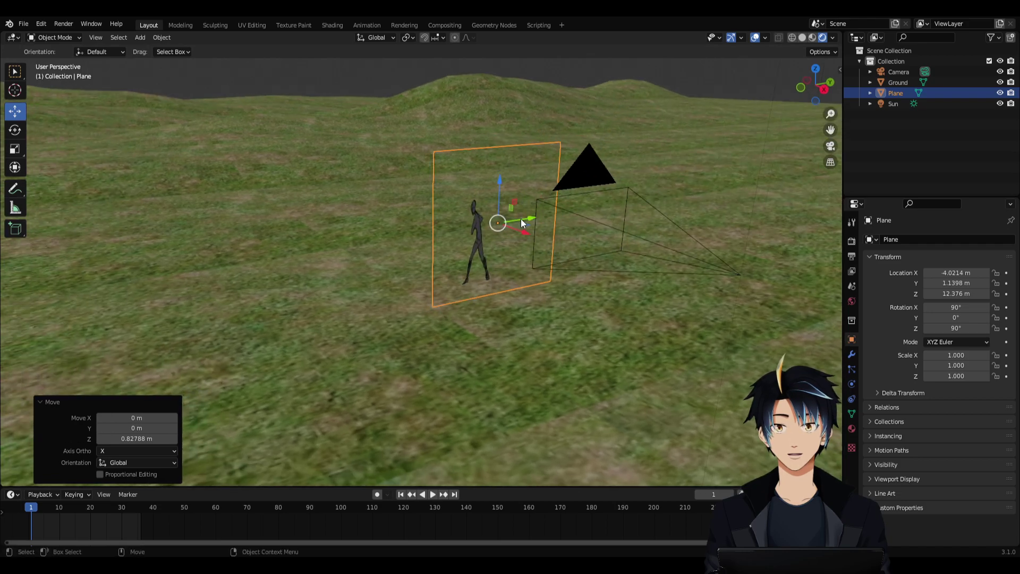
pyautogui.moveTo(521, 223); pyautogui.dragTo(489, 234)
pyautogui.moveTo(489, 234); pyautogui.dragTo(530, 263, button='middle')
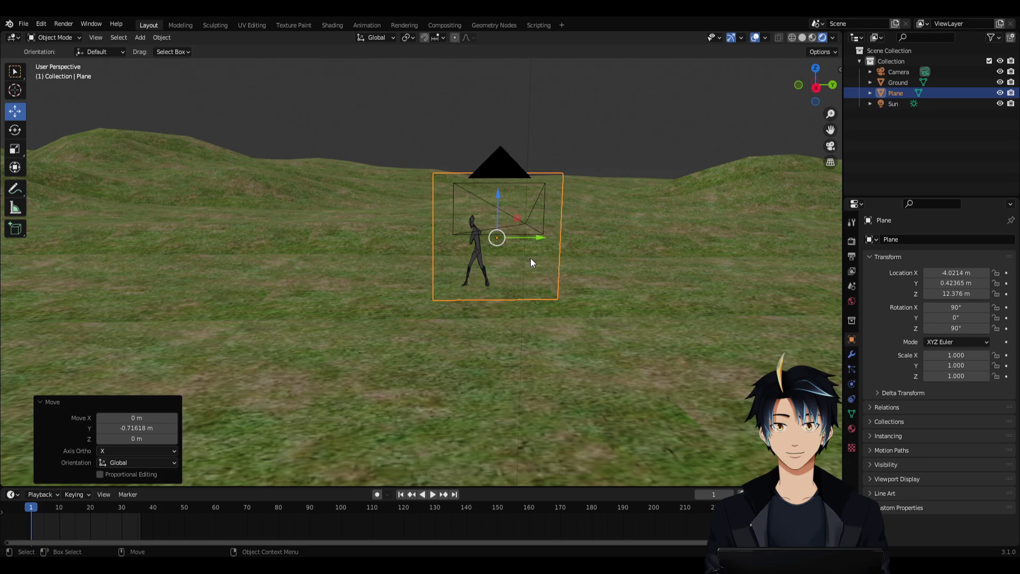
pyautogui.moveTo(485, 239); pyautogui.dragTo(553, 253, button='middle')
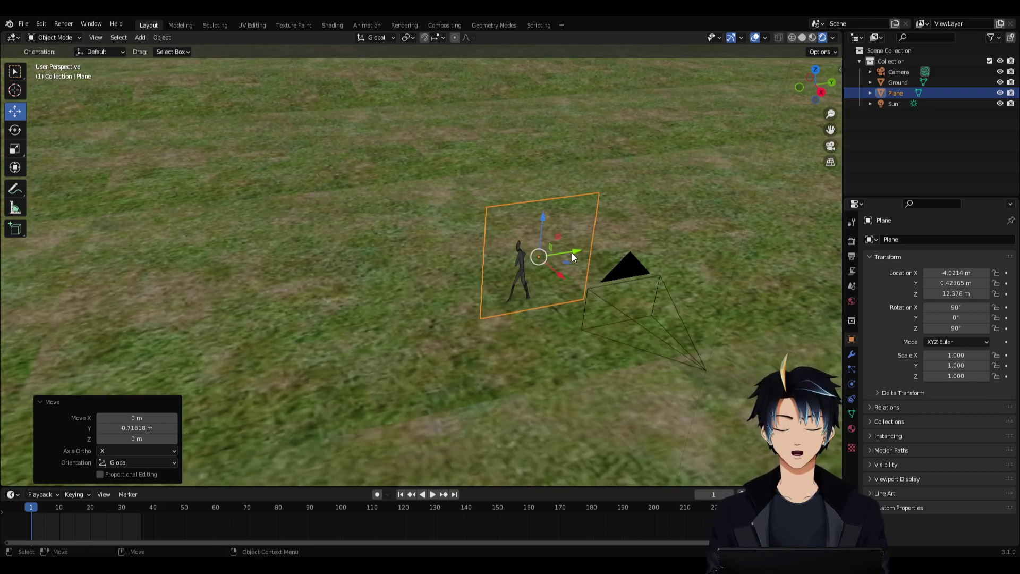
pyautogui.moveTo(575, 254); pyautogui.dragTo(565, 255)
pyautogui.moveTo(565, 255); pyautogui.dragTo(579, 337, button='middle')
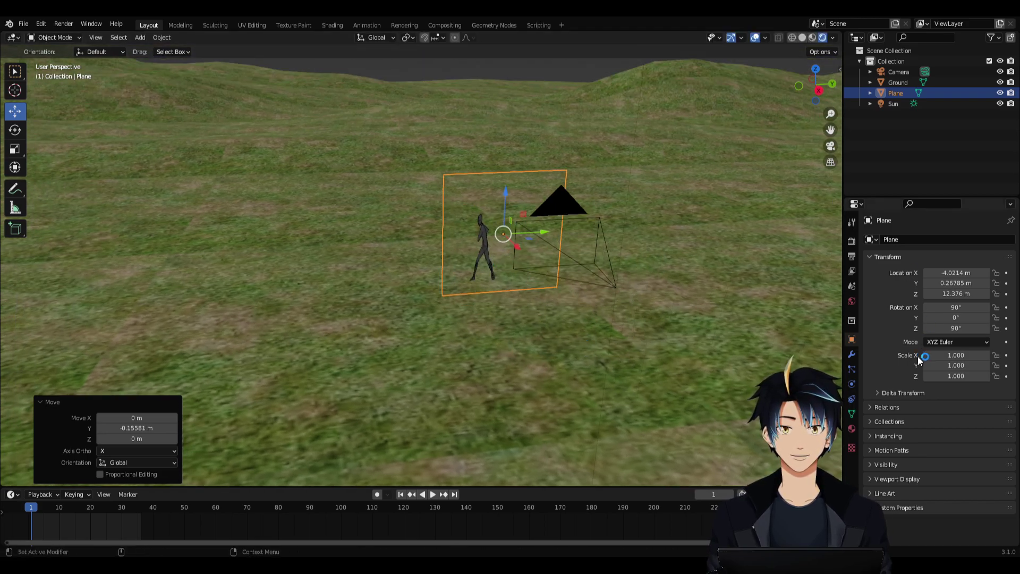
# Scale the character plane to 1.6 on X and 0.9 on Y.
pyautogui.click(955, 355)
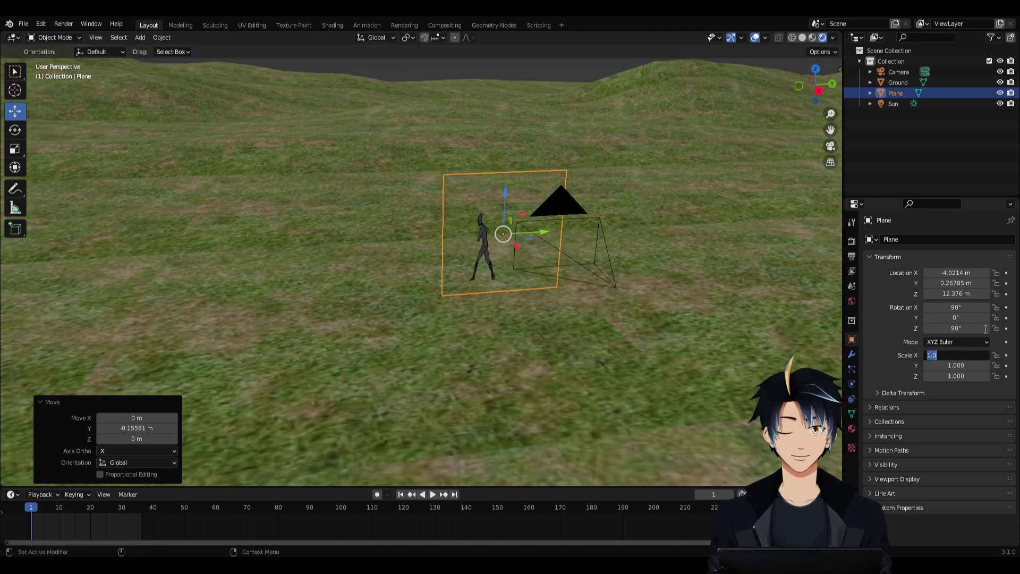
pyautogui.write('1')
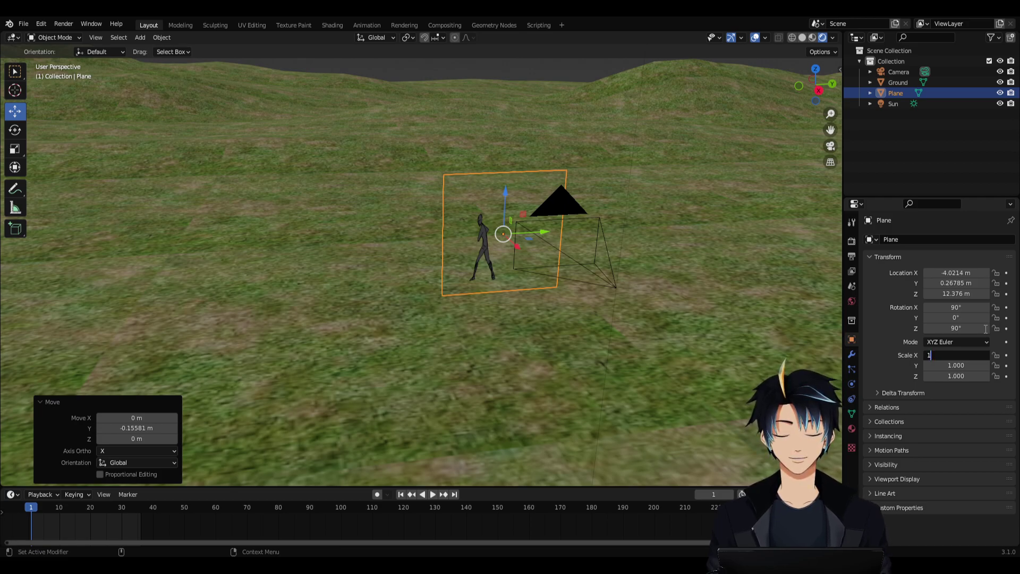
pyautogui.write('.6')
pyautogui.press('Return')
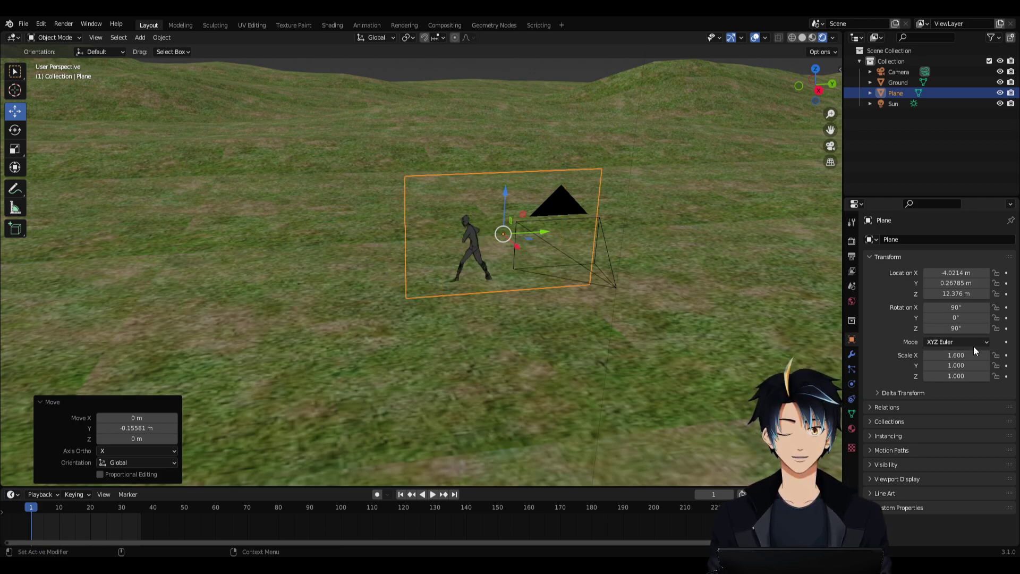
pyautogui.click(972, 367)
pyautogui.press('BackSpace')
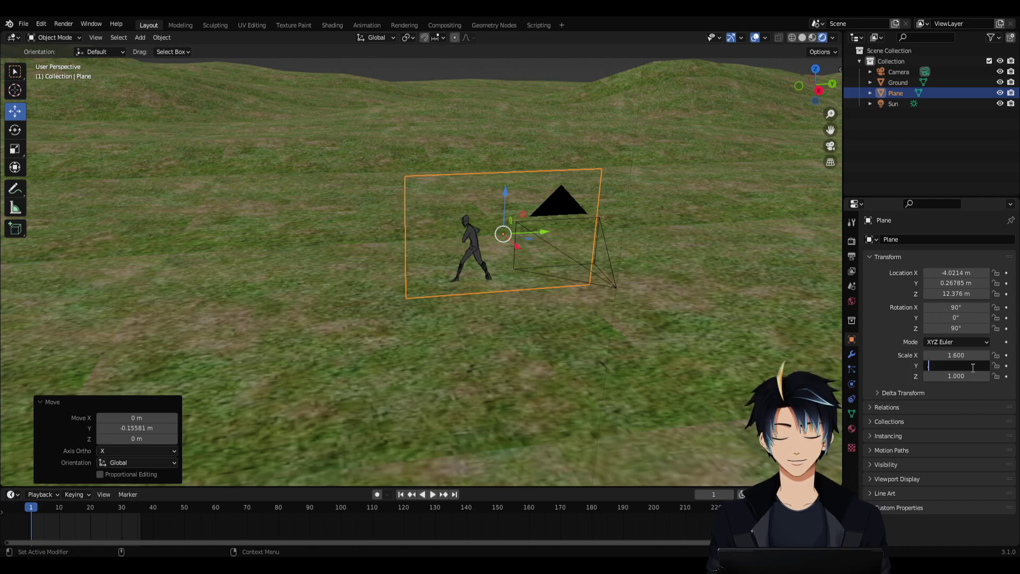
pyautogui.write('.9')
pyautogui.press('Return')
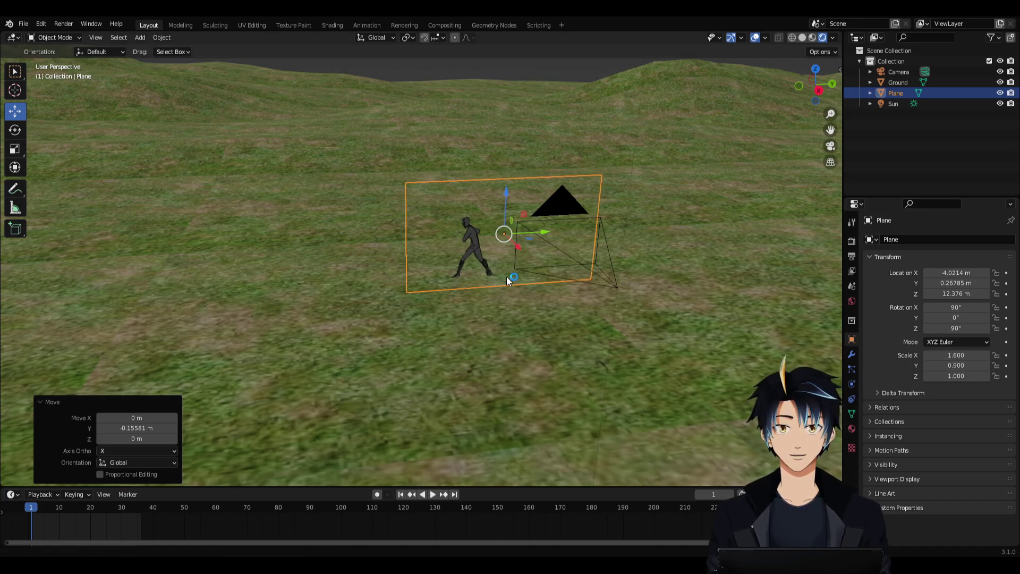
pyautogui.moveTo(505, 277); pyautogui.dragTo(521, 294, button='middle')
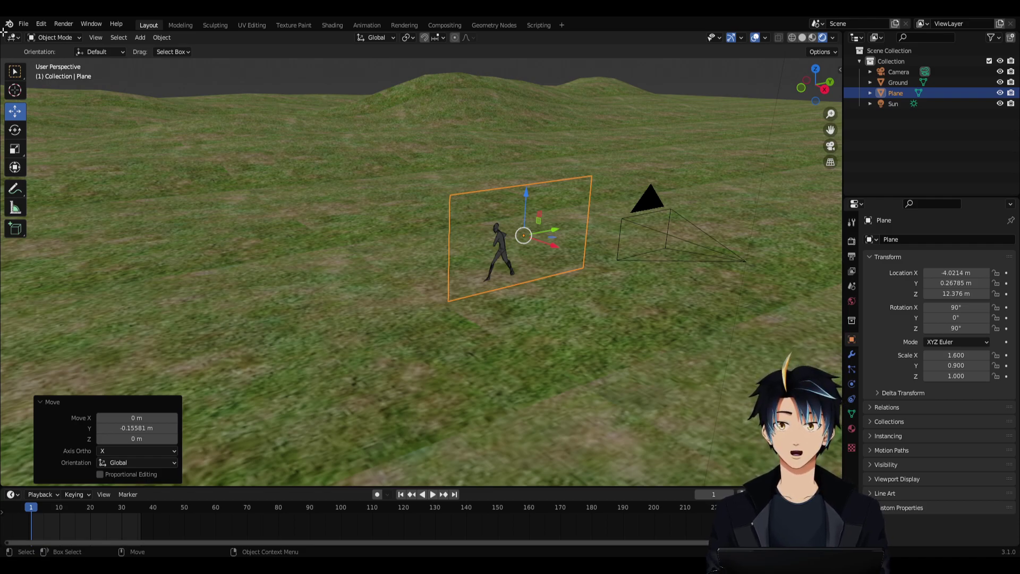
# Split the 3D view and make the left viewport look through the active camera, zoomed in.
pyautogui.moveTo(3, 33)
pyautogui.mouseDown()
pyautogui.moveTo(200, 53)
pyautogui.moveTo(531, 56)
pyautogui.mouseUp()
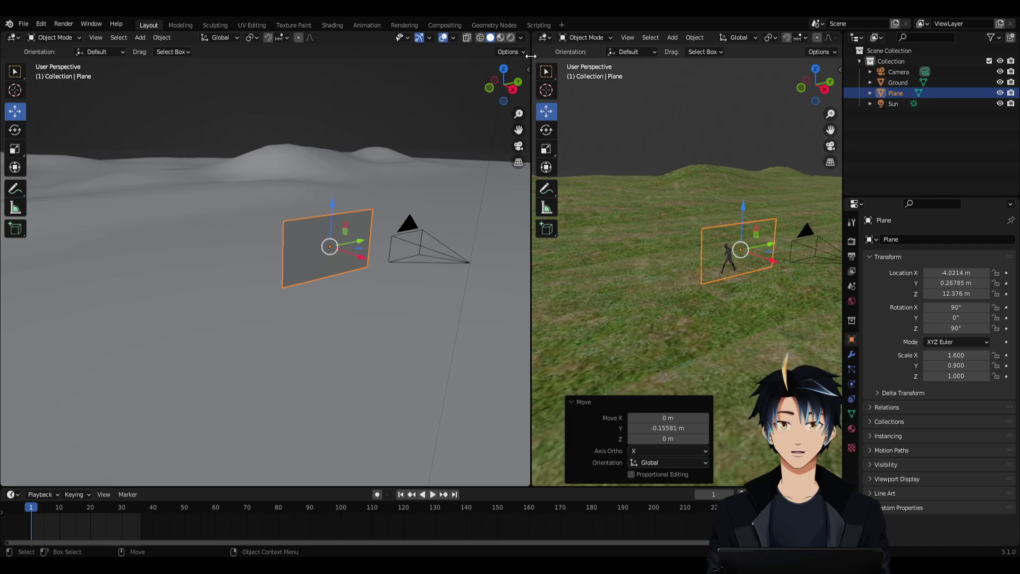
pyautogui.click(511, 37)
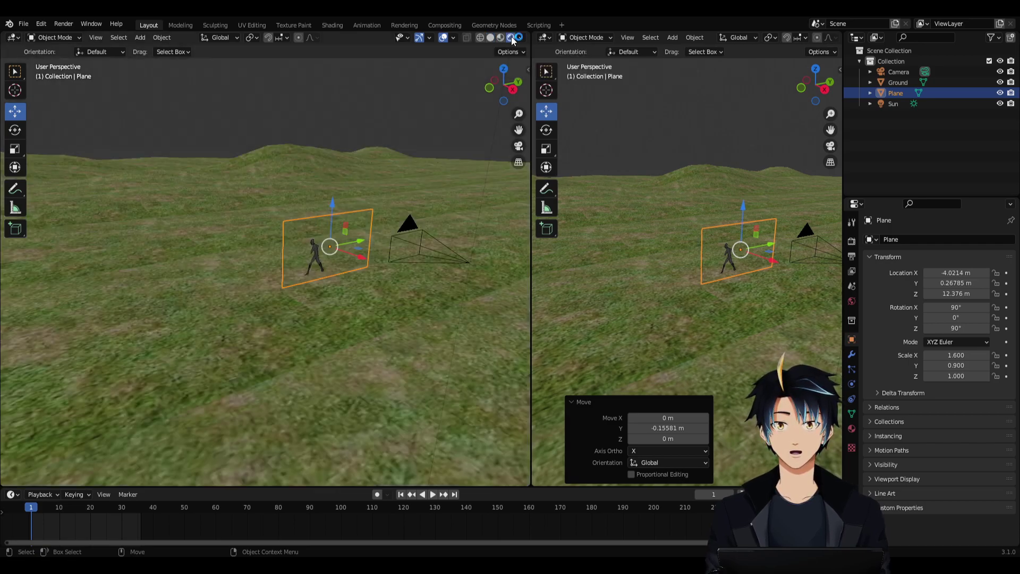
pyautogui.click(97, 37)
pyautogui.moveTo(139, 144)
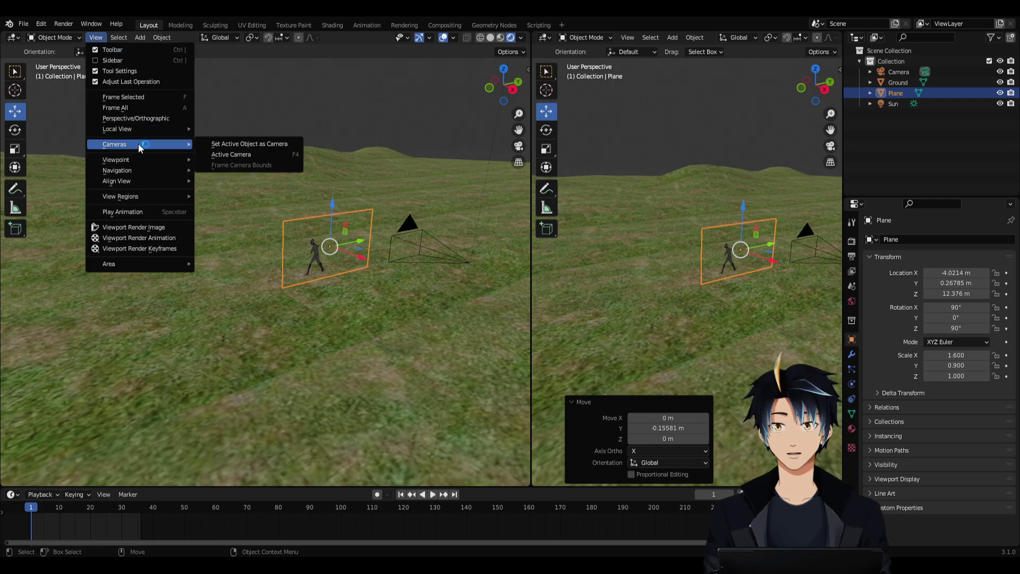
pyautogui.click(280, 154)
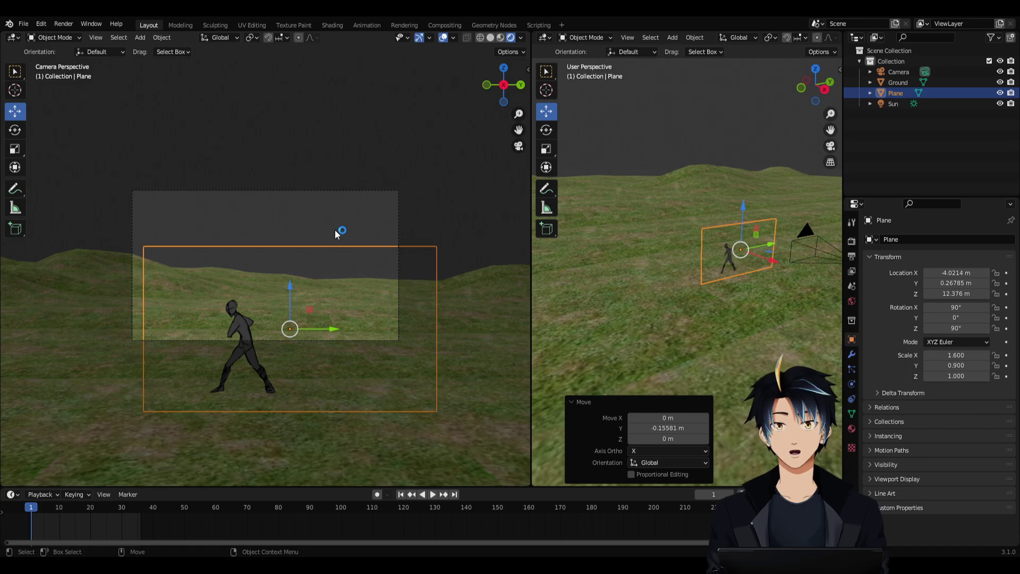
pyautogui.scroll(3, 335, 234)
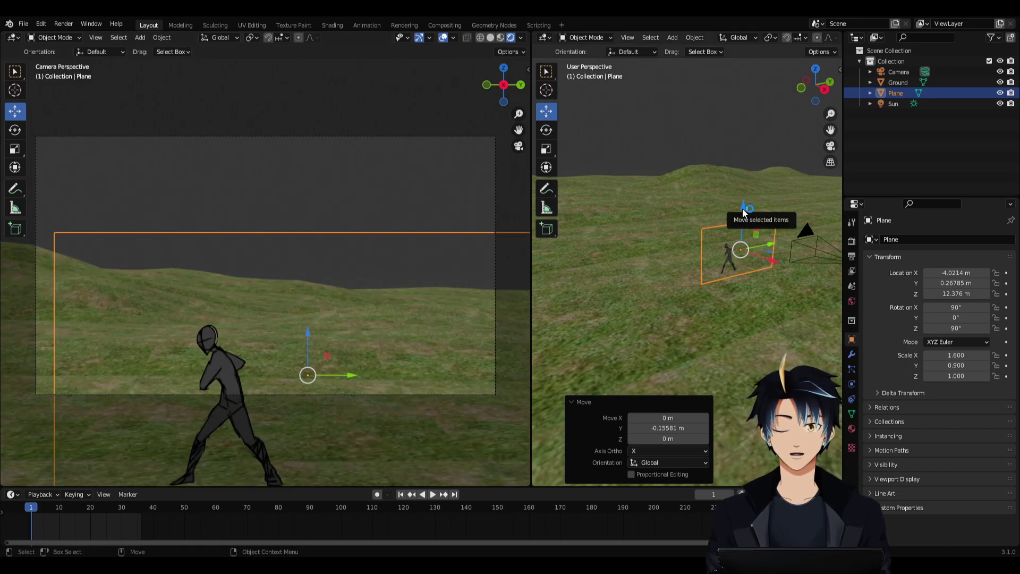
# Move the character plane up and sideways to fill the camera frame, ending near Z 13.071 m.
pyautogui.moveTo(742, 213); pyautogui.dragTo(749, 185)
pyautogui.moveTo(772, 226)
pyautogui.mouseDown()
pyautogui.moveTo(756, 250)
pyautogui.moveTo(760, 223)
pyautogui.mouseUp()
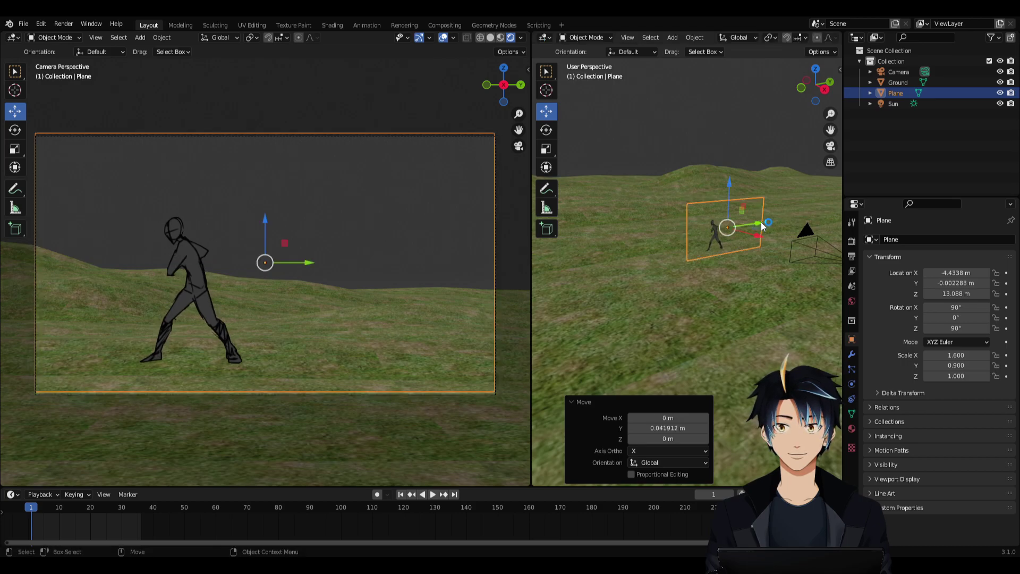
pyautogui.moveTo(731, 188); pyautogui.dragTo(737, 190)
pyautogui.scroll(-3, 701, 231)
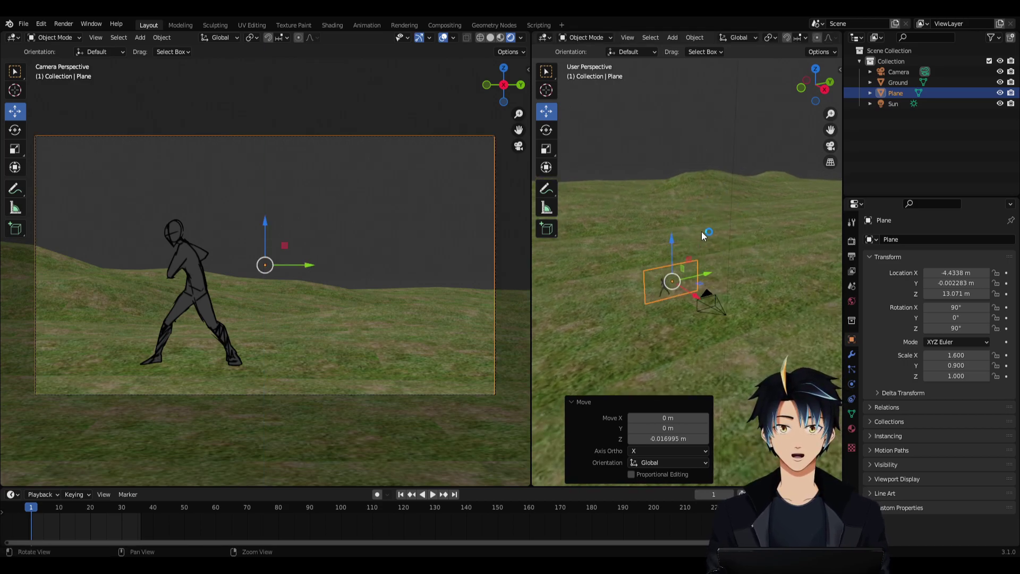
pyautogui.moveTo(701, 231); pyautogui.dragTo(667, 209, button='middle')
pyautogui.scroll(2, 696, 212)
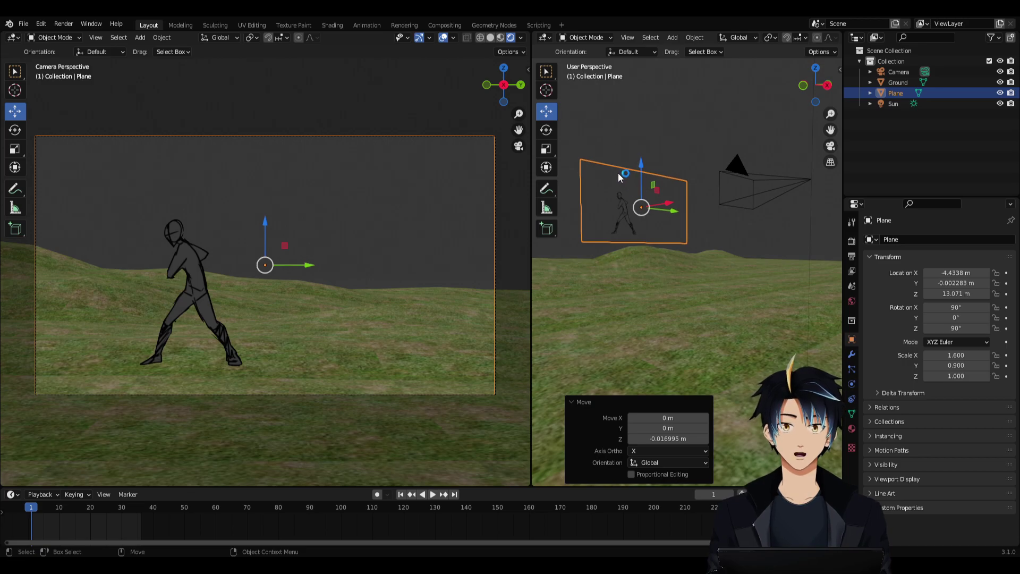
# Parent the character plane to the camera with Parent > Object, then keep only the camera selected.
pyautogui.keyDown('shift'); pyautogui.click(776, 177); pyautogui.keyUp('shift')
pyautogui.rightClick(766, 179)
pyautogui.moveTo(768, 178)
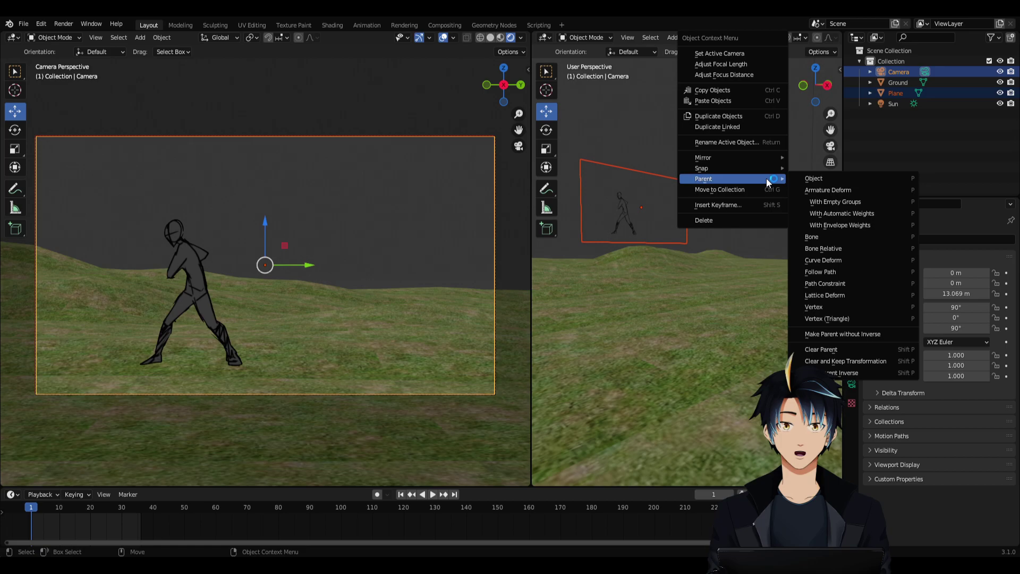
pyautogui.click(844, 176)
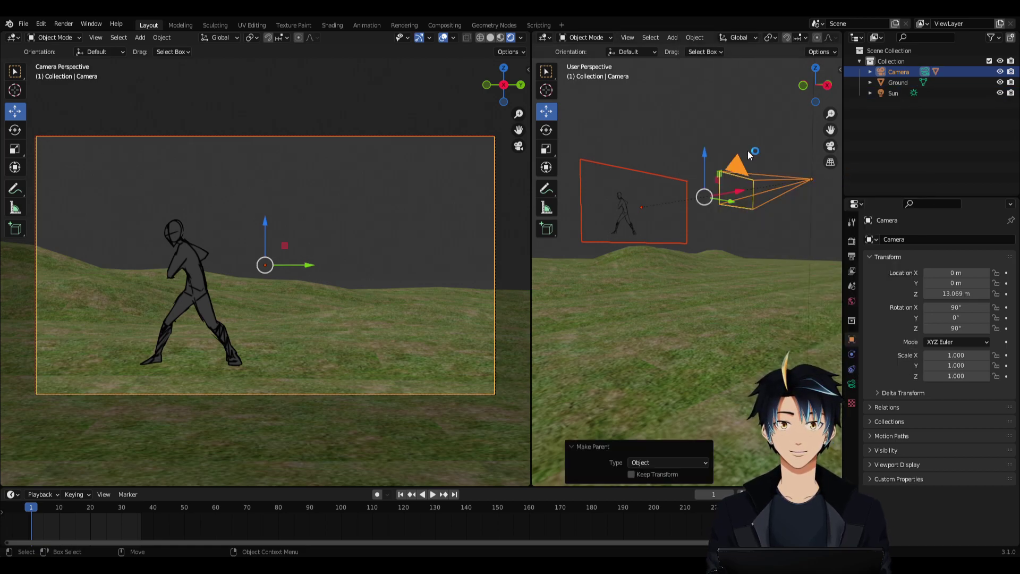
pyautogui.click(779, 165)
pyautogui.scroll(-3, 776, 175)
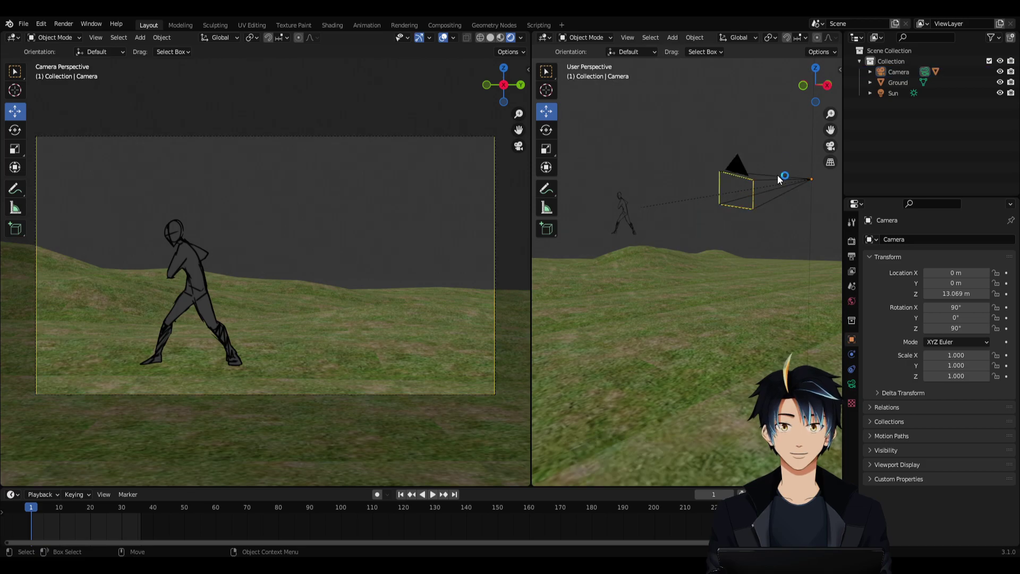
# Move the camera in height, then along X to -9.2517 m.
pyautogui.moveTo(777, 174); pyautogui.dragTo(726, 253, button='middle')
pyautogui.press('g')
pyautogui.press('z')
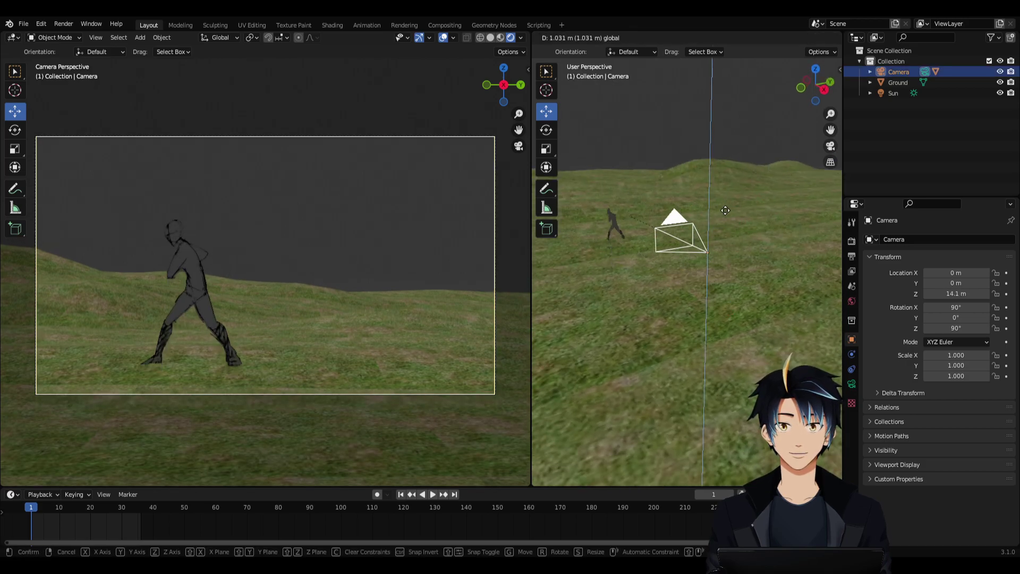
pyautogui.click(702, 324)
pyautogui.scroll(-3, 702, 324)
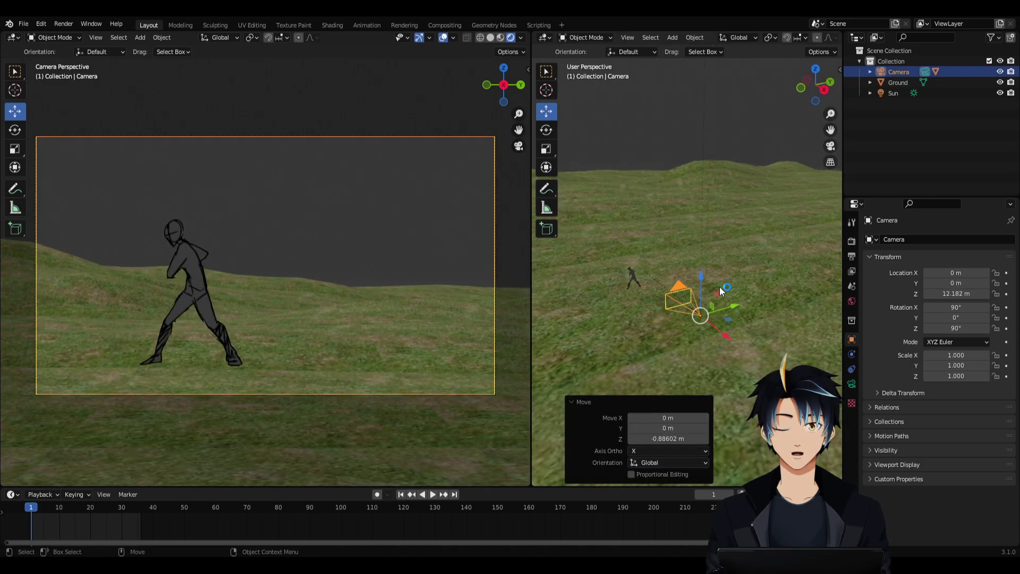
pyautogui.keyDown('shift'); pyautogui.moveTo(662, 300); pyautogui.dragTo(734, 259, button='middle'); pyautogui.keyUp('shift')
pyautogui.press('g')
pyautogui.press('x')
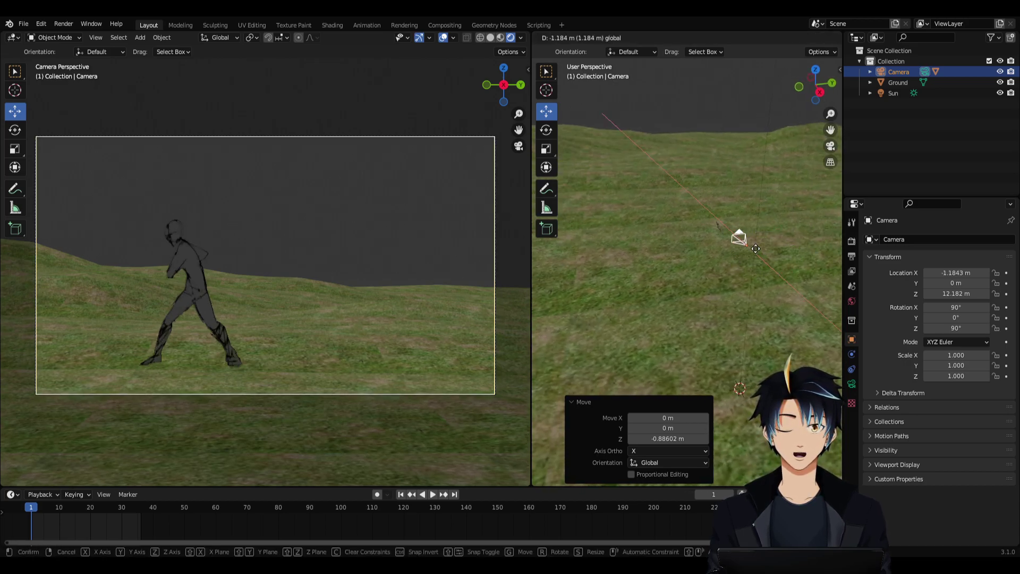
pyautogui.click(707, 194)
# Lower the camera to Z 1.3215 m and shift it along Y to -18.365 m.
pyautogui.press('g')
pyautogui.press('z')
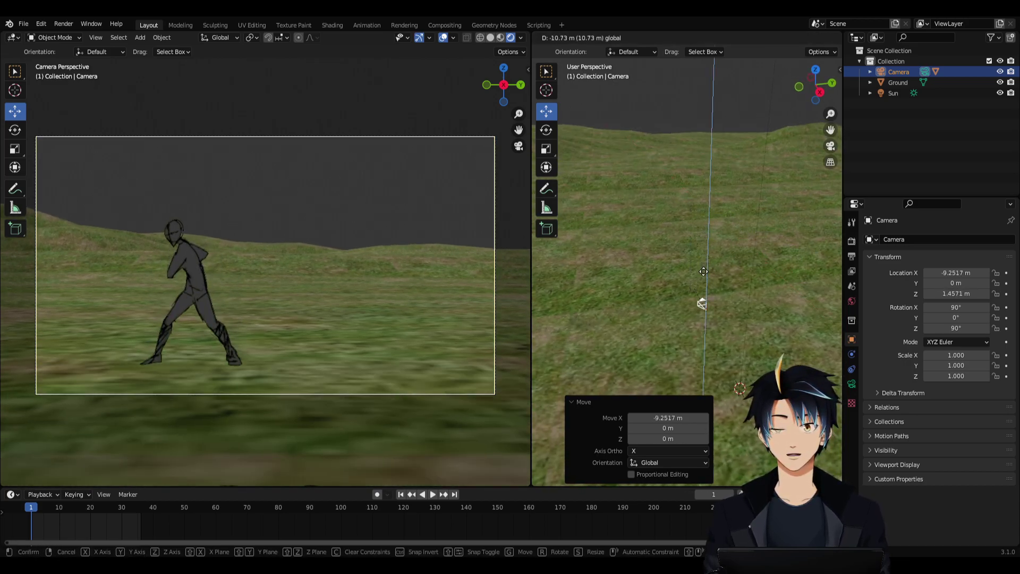
pyautogui.click(705, 274)
pyautogui.moveTo(725, 288); pyautogui.dragTo(696, 259, button='middle')
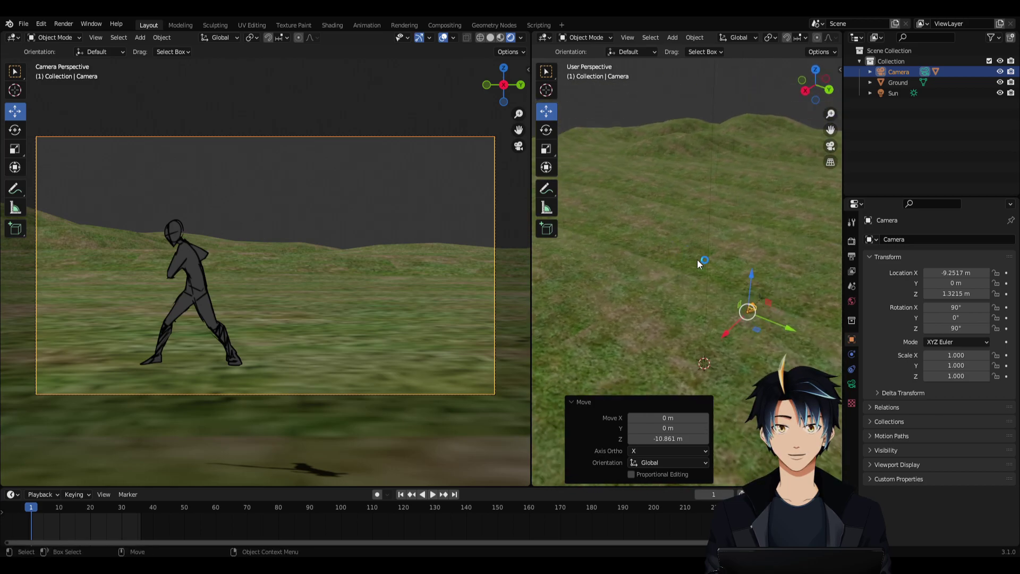
pyautogui.press('g')
pyautogui.press('y')
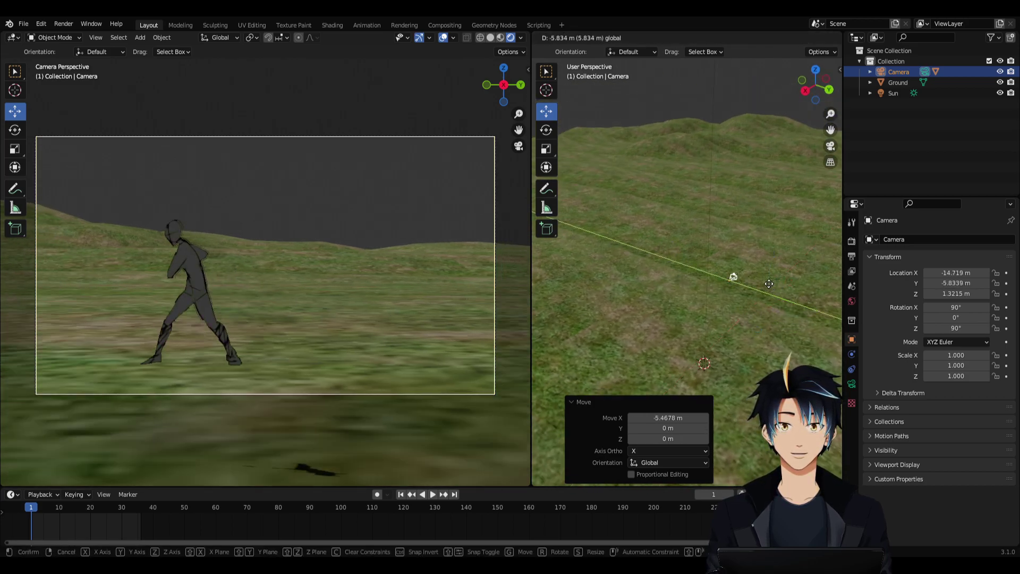
pyautogui.click(708, 258)
# Turn the camera to 140° on Z, set it near the grass at X -17.336 m, and preview.
pyautogui.hotkey('shift', 'space')
pyautogui.press('r')
pyautogui.moveTo(655, 277); pyautogui.dragTo(678, 278)
pyautogui.hotkey('shift', 'space')
pyautogui.press('g')
pyautogui.moveTo(665, 224)
pyautogui.mouseDown()
pyautogui.moveTo(665, 234)
pyautogui.moveTo(665, 225)
pyautogui.mouseUp()
pyautogui.moveTo(644, 269); pyautogui.dragTo(675, 228)
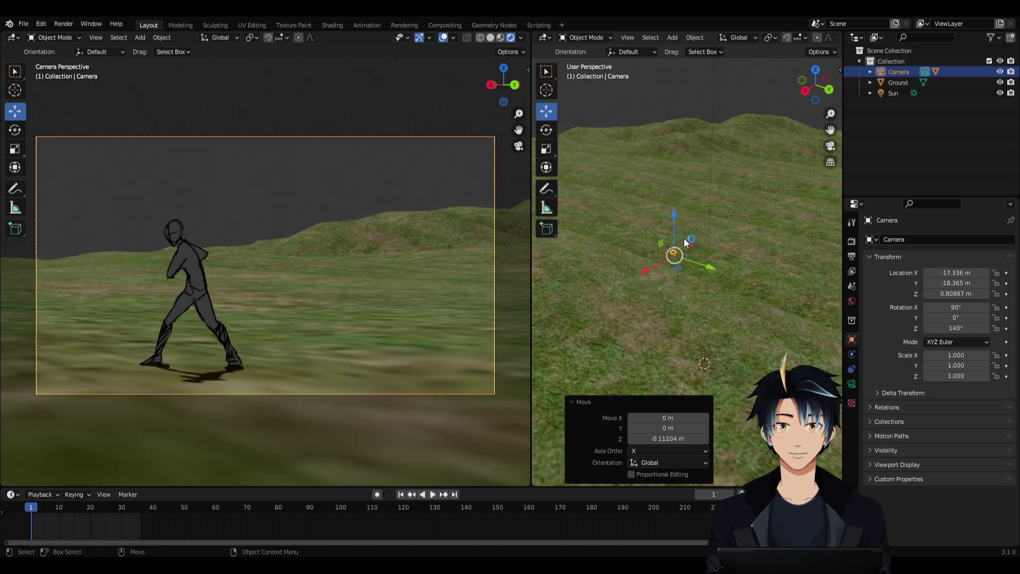
pyautogui.moveTo(50, 504); pyautogui.dragTo(87, 514)
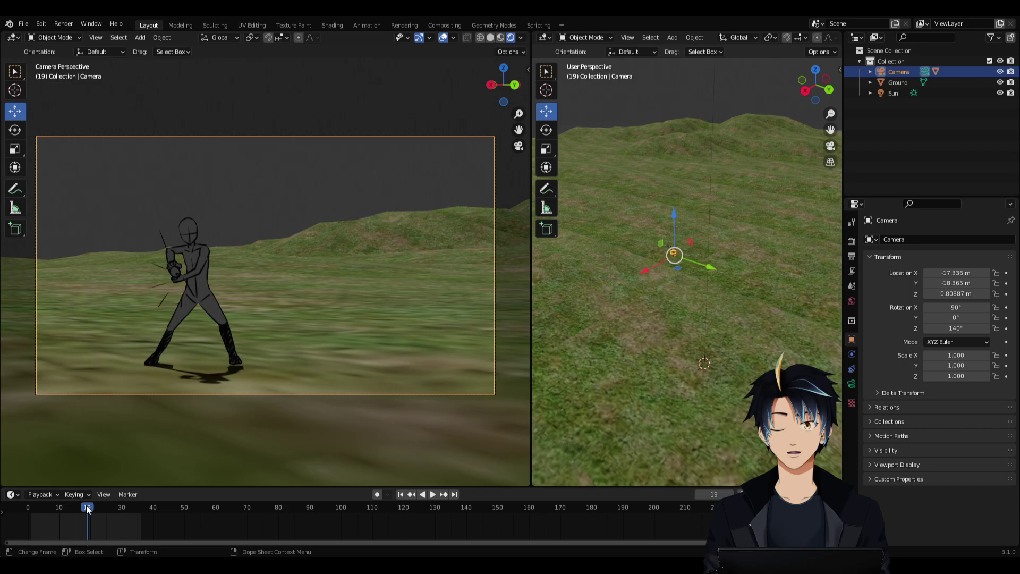
pyautogui.scroll(5, 722, 259)
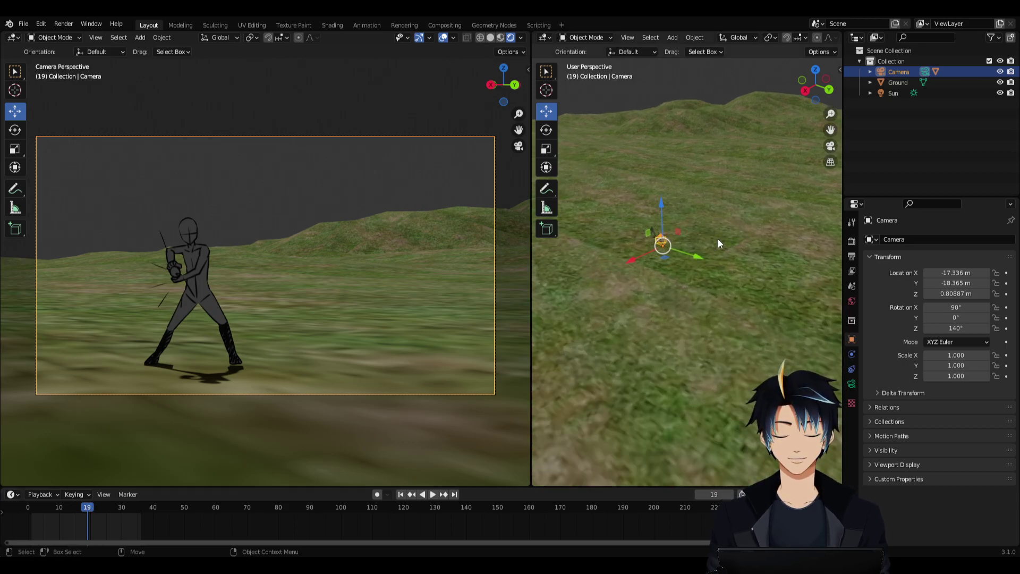
# Keyframe the camera at frame 19 and advance playback to frame 36.
pyautogui.click(700, 206)
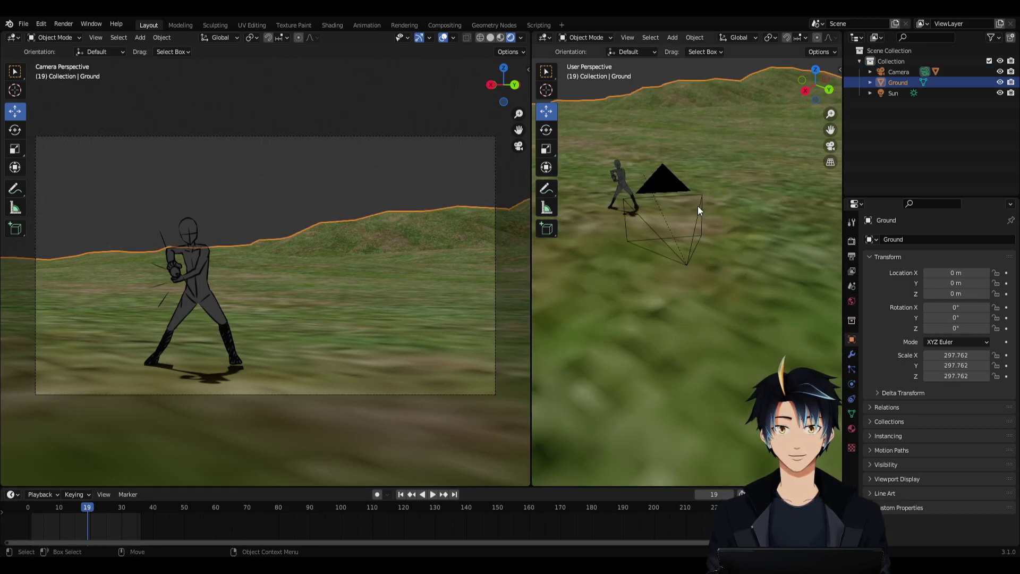
pyautogui.click(696, 205)
pyautogui.press('i')
pyautogui.press('space')
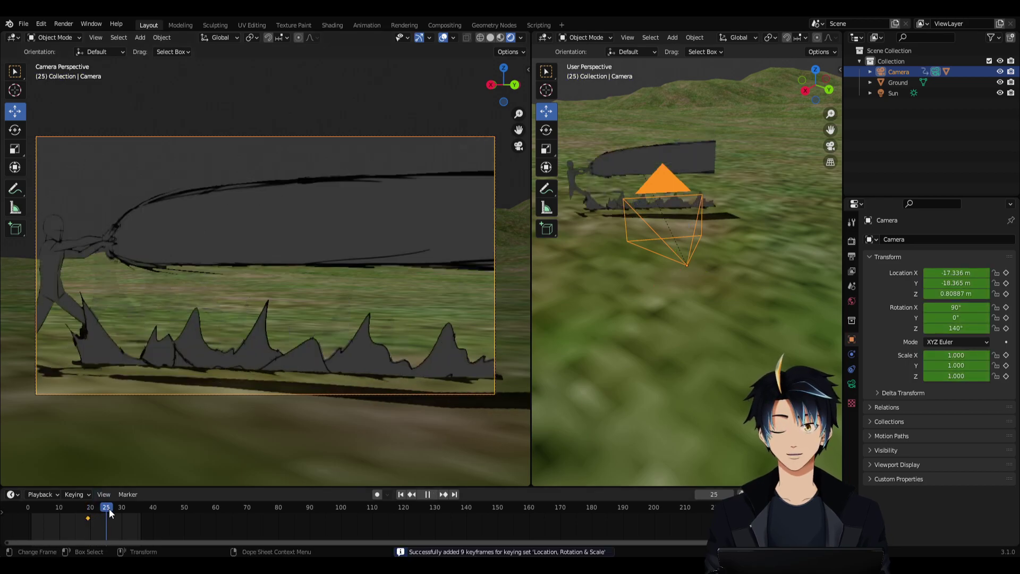
pyautogui.press('space')
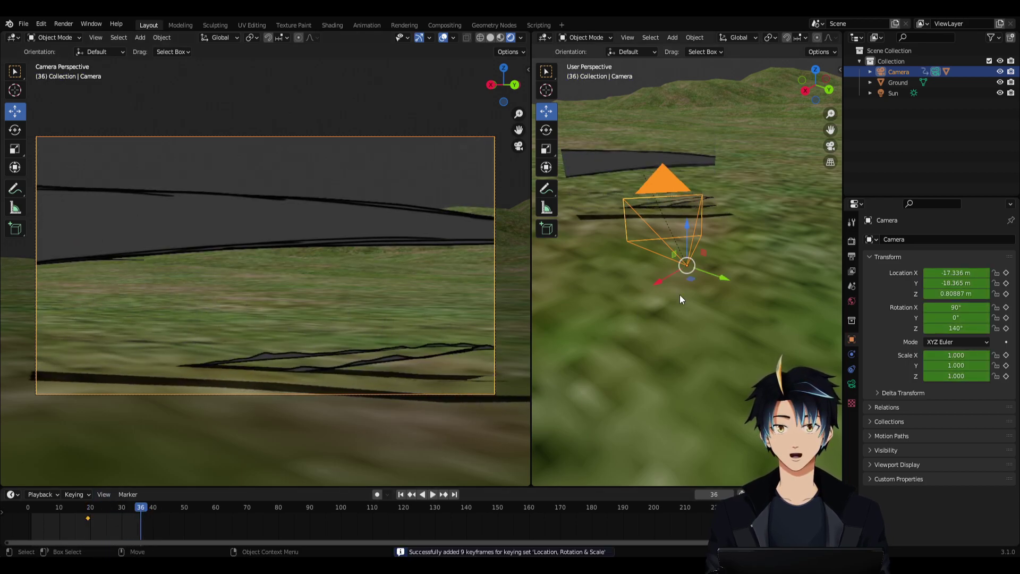
# Rotate the camera to 41.3° on Z, keyframe it at frame 36, and play back the pan.
pyautogui.hotkey('shift', 'space')
pyautogui.press('r')
pyautogui.moveTo(699, 285); pyautogui.dragTo(647, 282)
pyautogui.press('i')
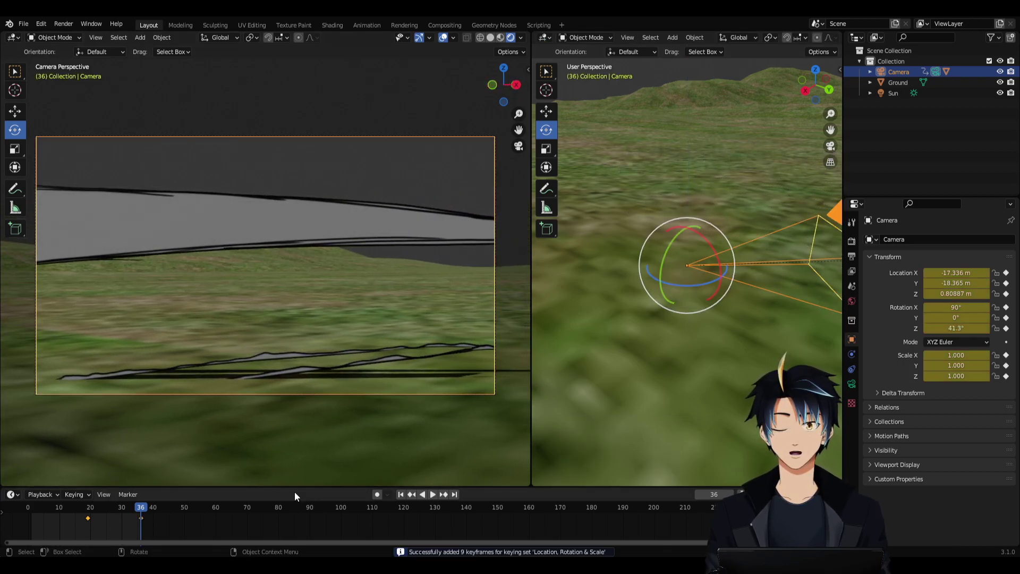
pyautogui.click(434, 494)
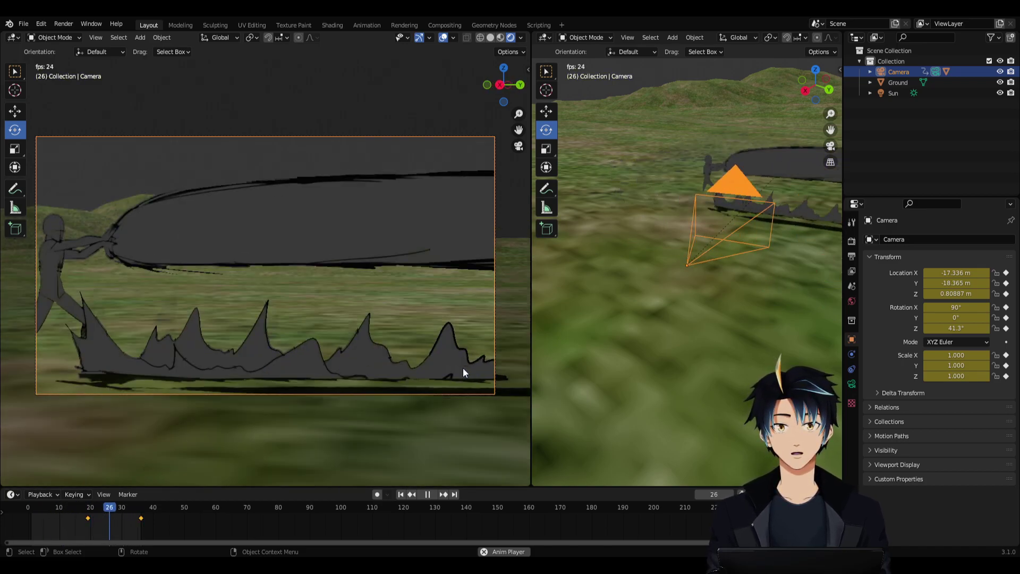
pyautogui.click(427, 493)
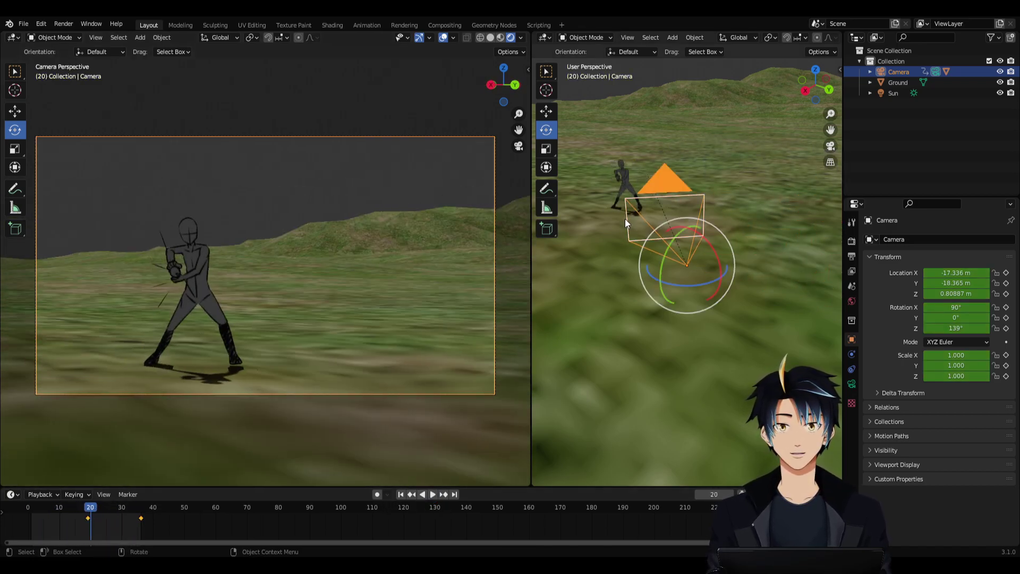
pyautogui.click(623, 175)
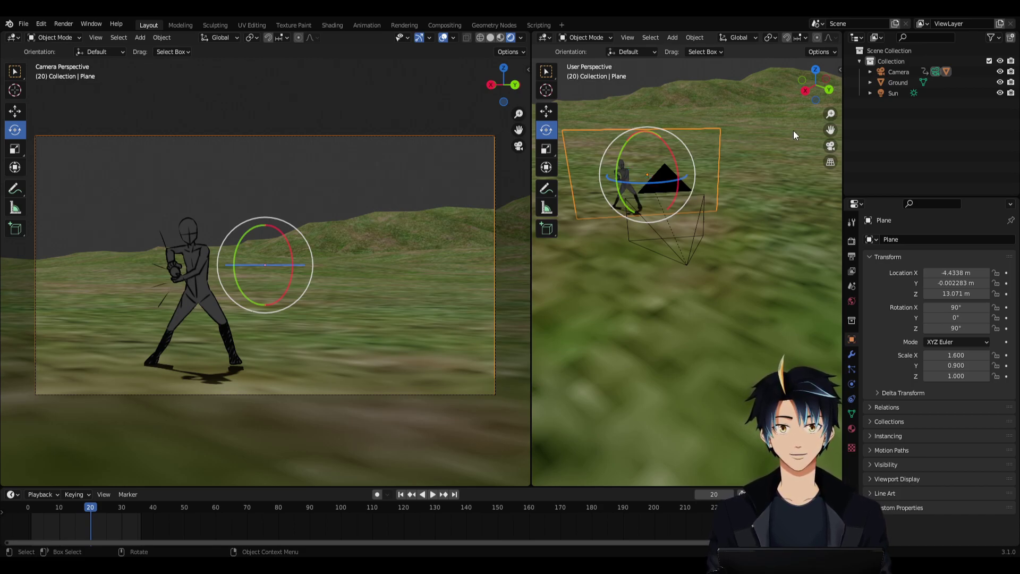
# Hide the Plane under Camera in the Outliner from viewports and disable it for renders.
pyautogui.click(869, 71)
pyautogui.click(969, 106)
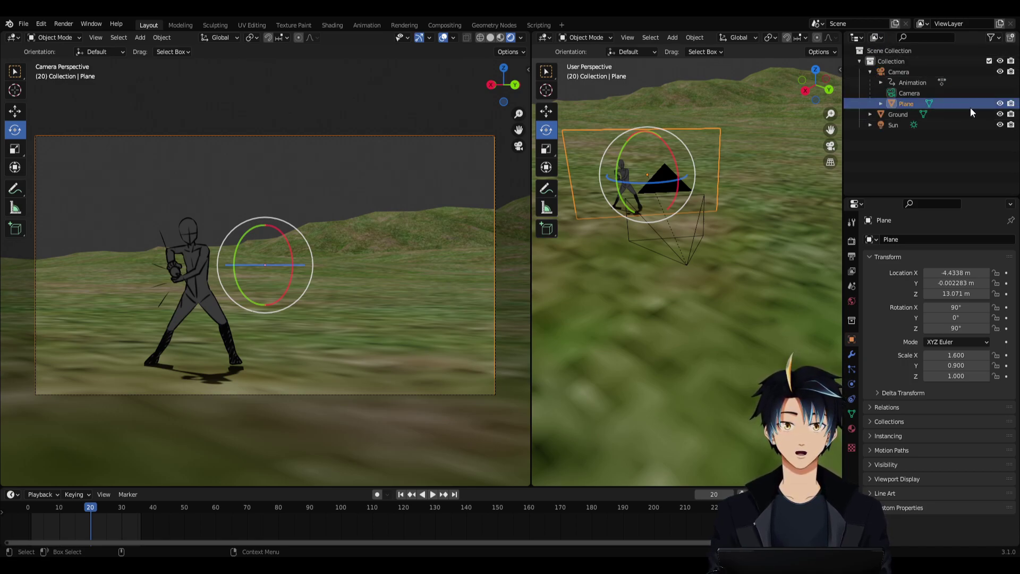
pyautogui.click(1000, 104)
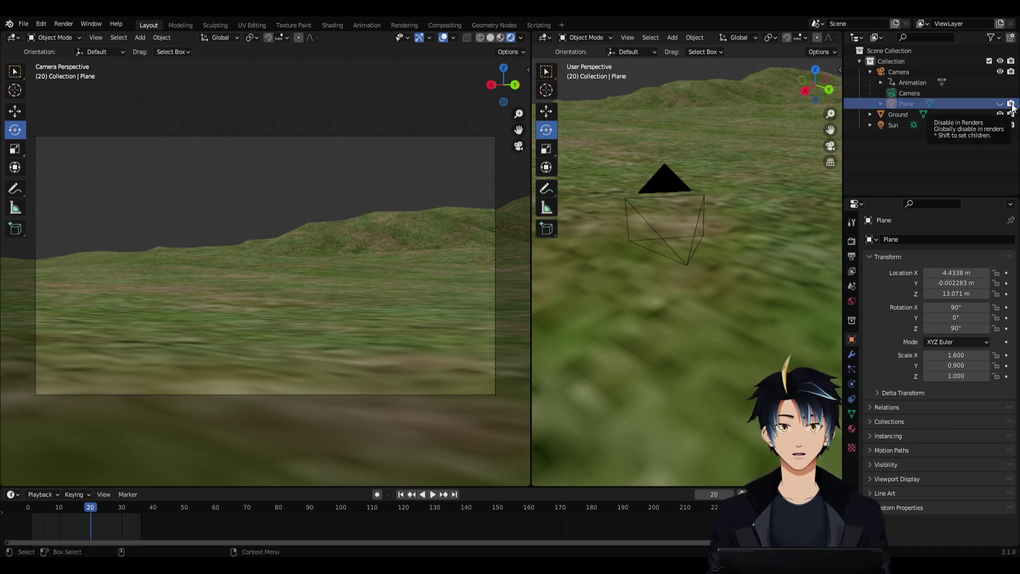
pyautogui.click(999, 104)
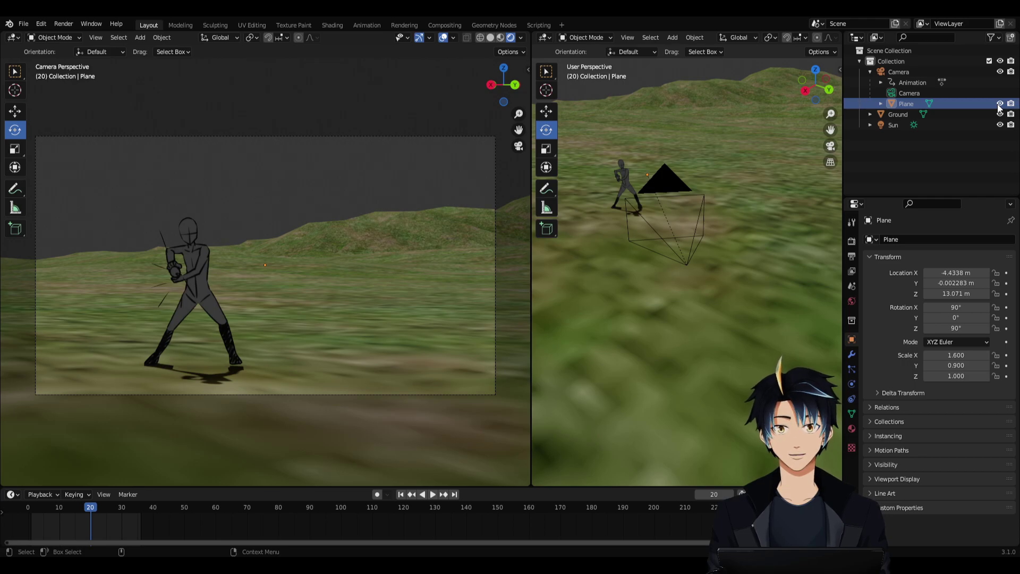
pyautogui.click(1010, 104)
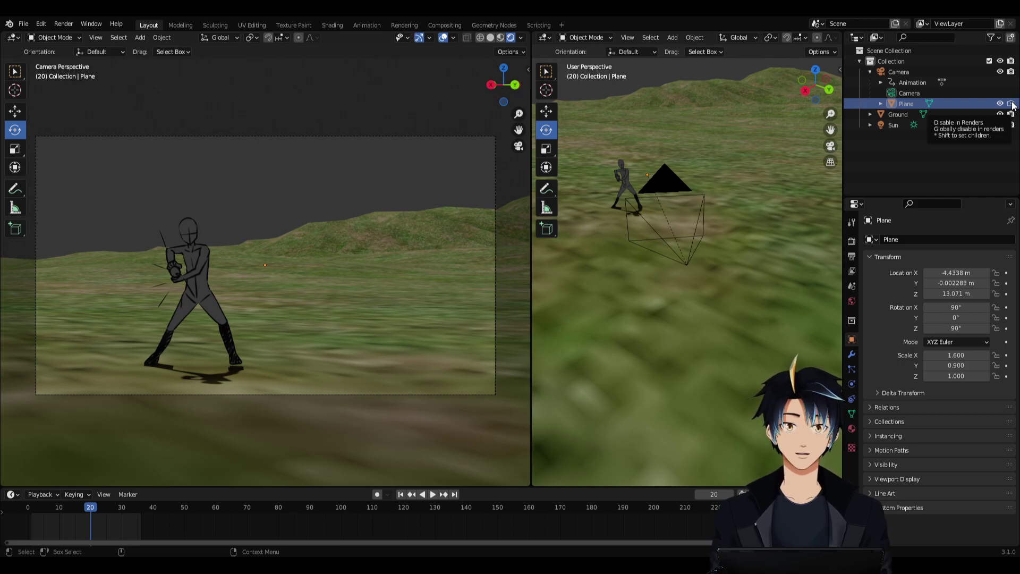
pyautogui.press('h')
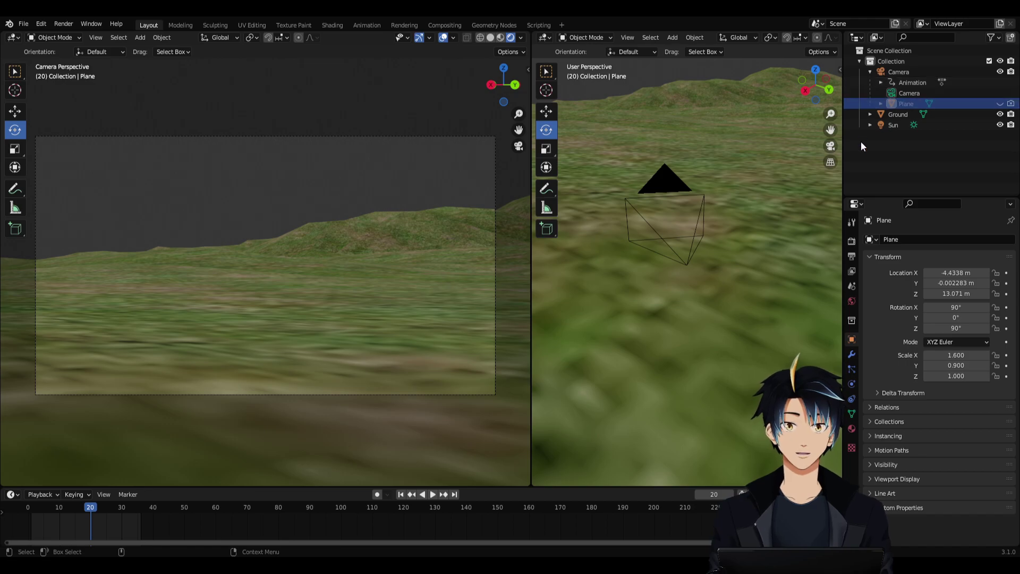
pyautogui.click(851, 255)
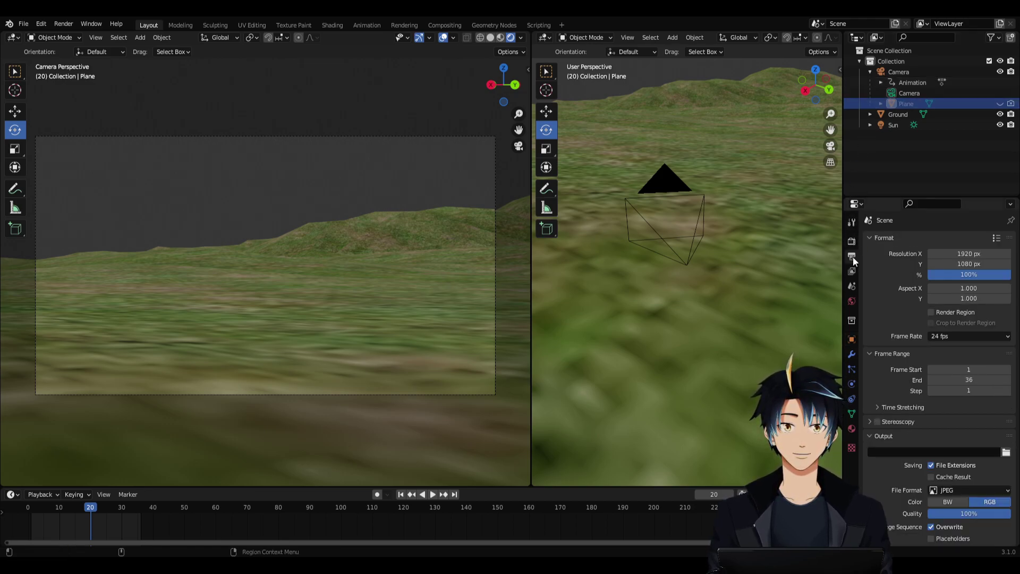
pyautogui.scroll(-2, 990, 391)
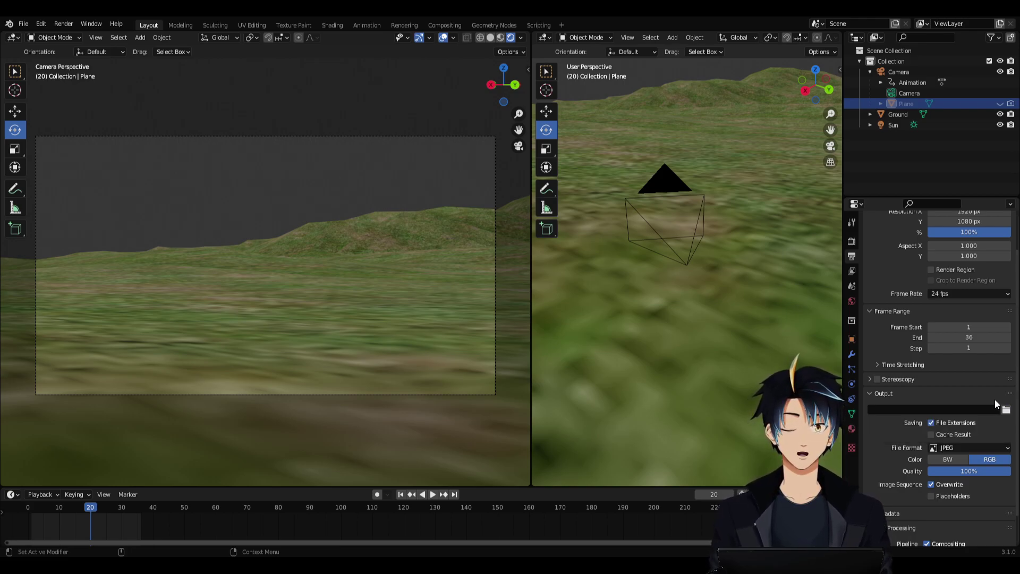
pyautogui.click(973, 448)
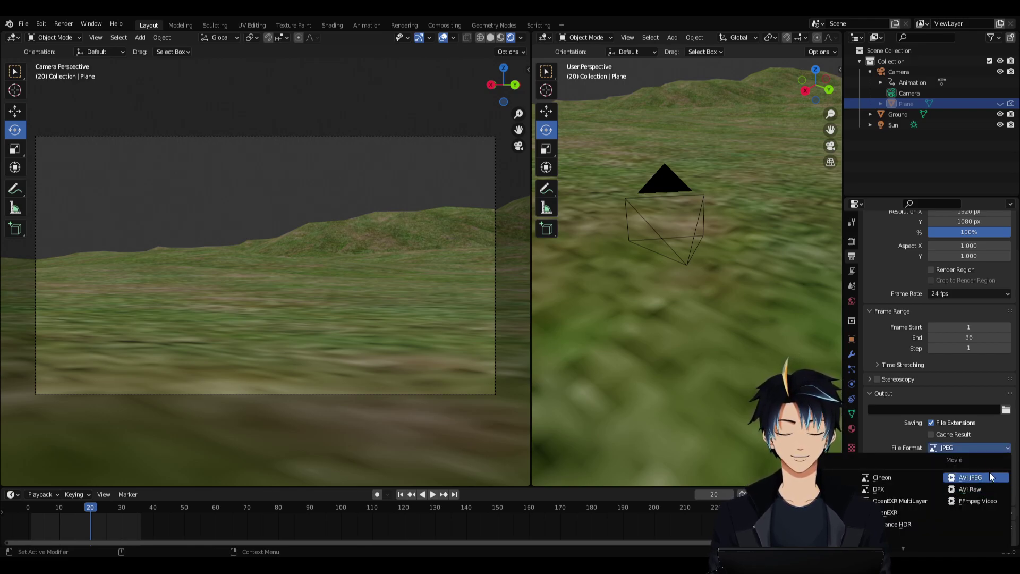
pyautogui.click(994, 441)
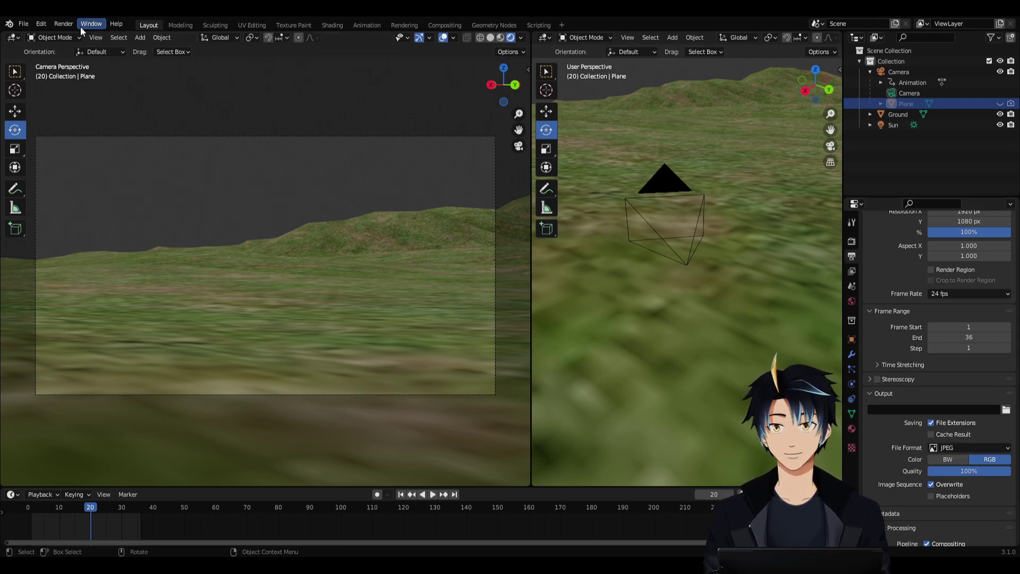
# Render the 36-frame background animation with Render > Render Animation.
pyautogui.click(47, 23)
pyautogui.moveTo(63, 23)
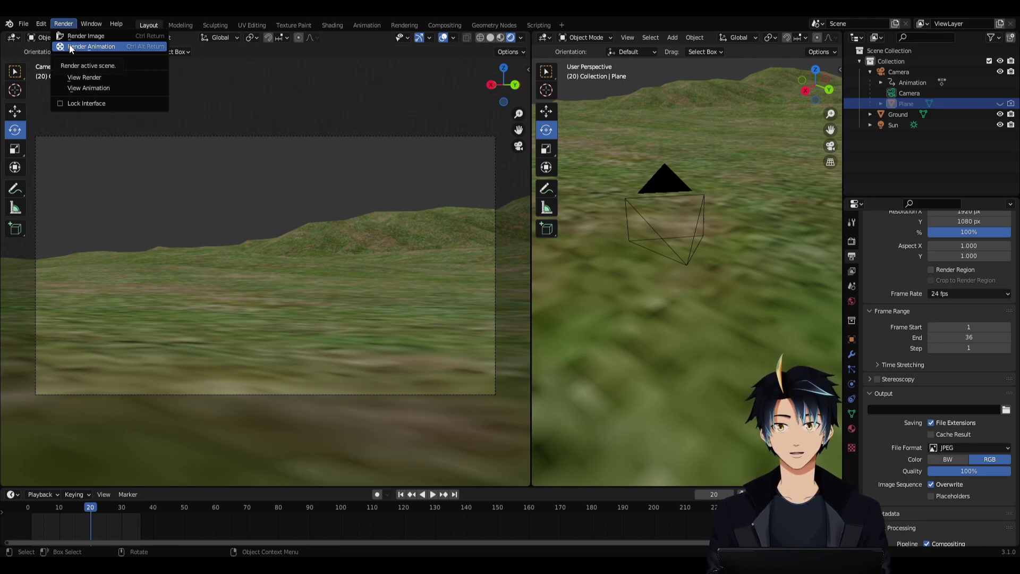
pyautogui.click(69, 47)
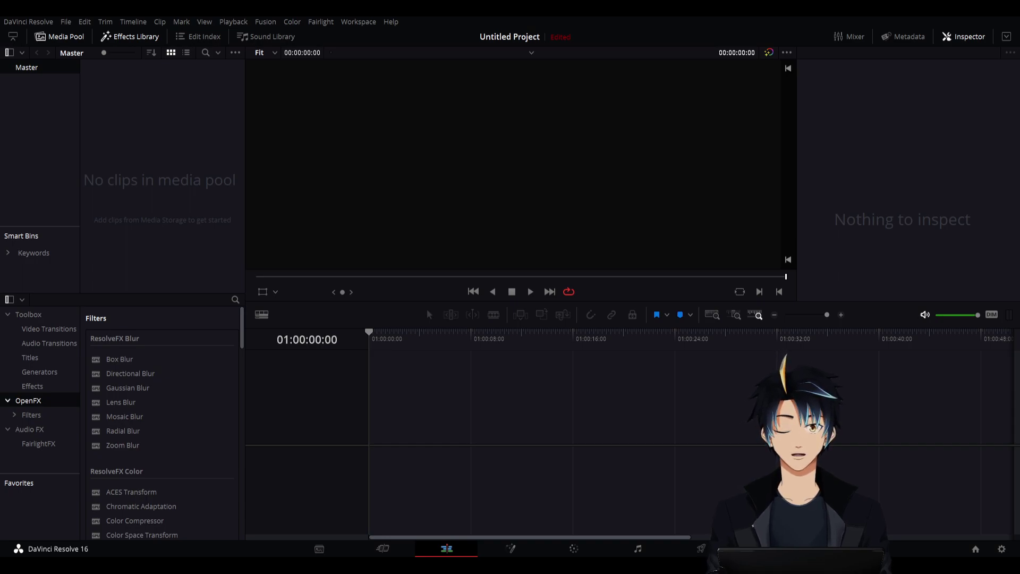
# Put 3D_scene on Video 1 and the Image sequence on Video 2, then play and scrub to 00:00:00:18.
pyautogui.moveTo(1019, 425); pyautogui.dragTo(431, 428)
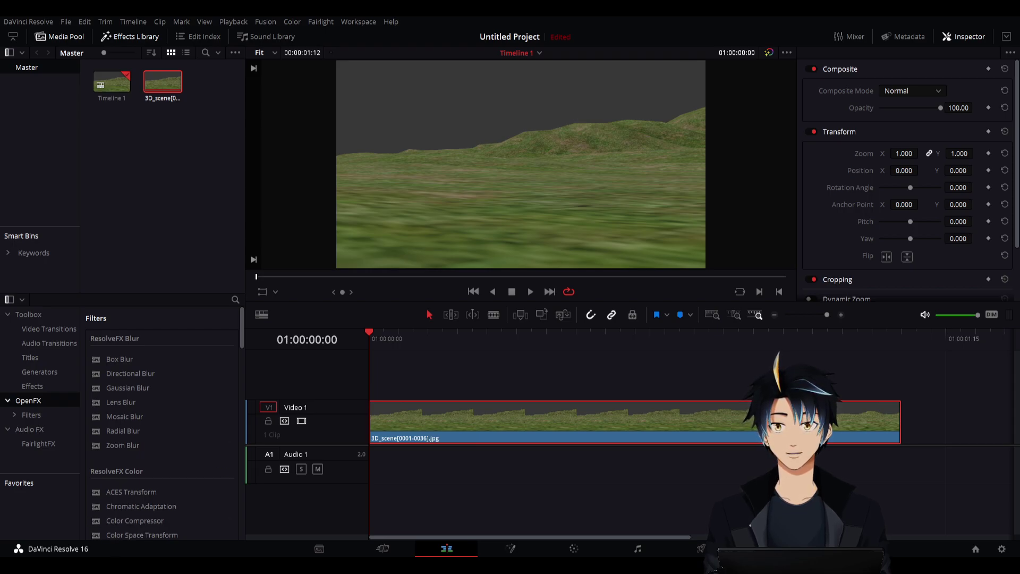
pyautogui.moveTo(1019, 375); pyautogui.dragTo(451, 394)
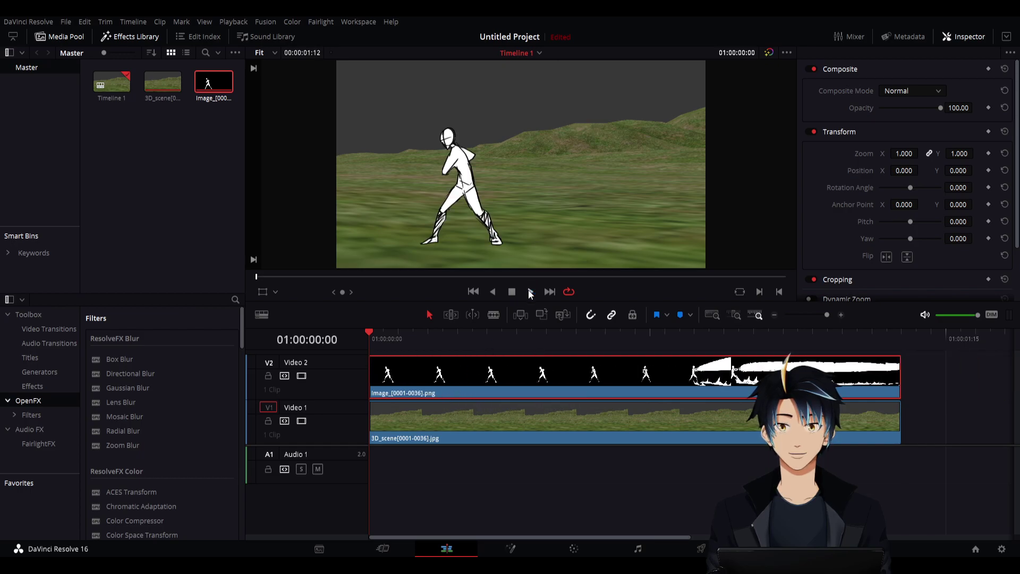
pyautogui.click(529, 291)
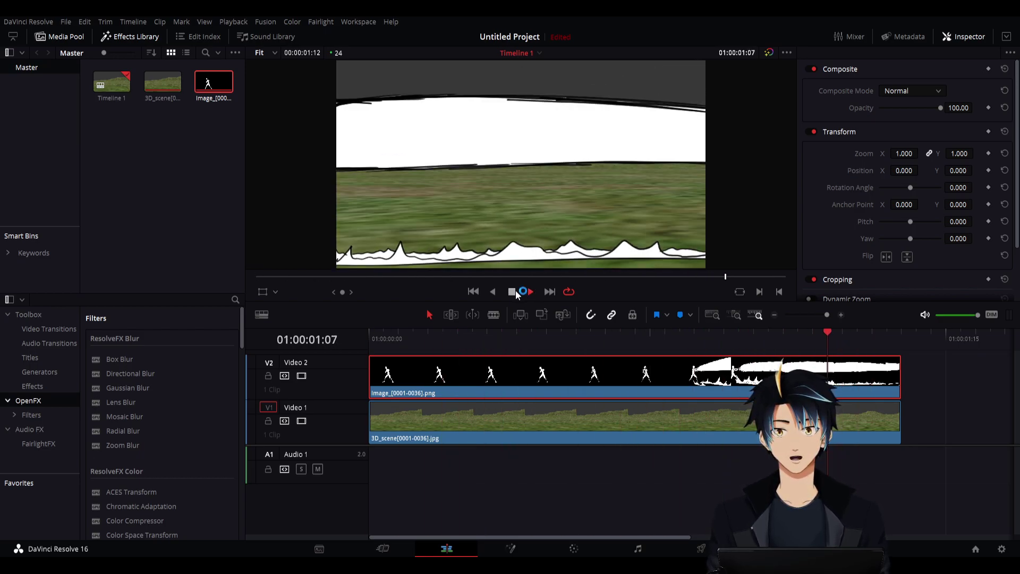
pyautogui.click(511, 291)
pyautogui.click(537, 338)
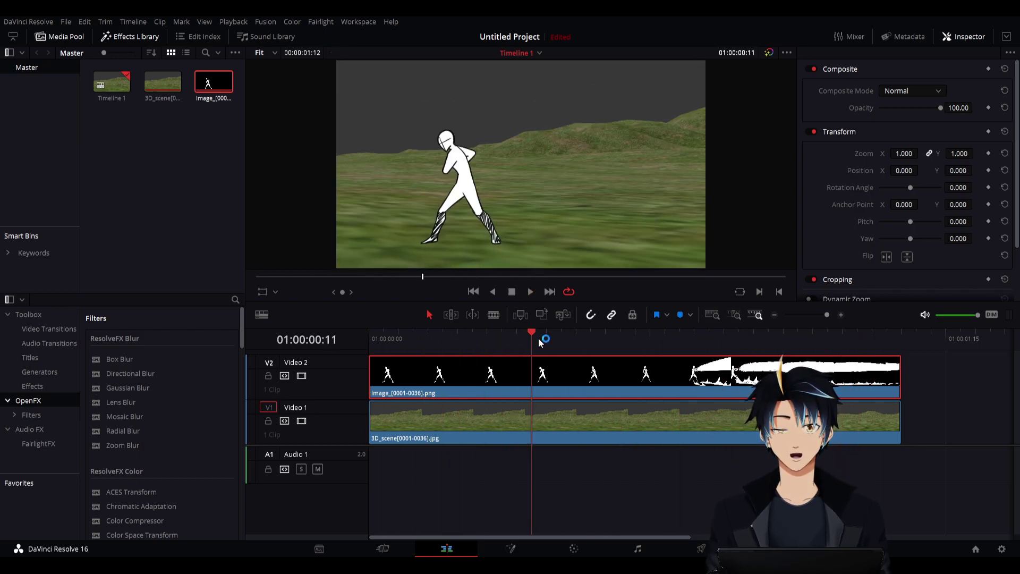
pyautogui.moveTo(538, 338); pyautogui.dragTo(634, 347)
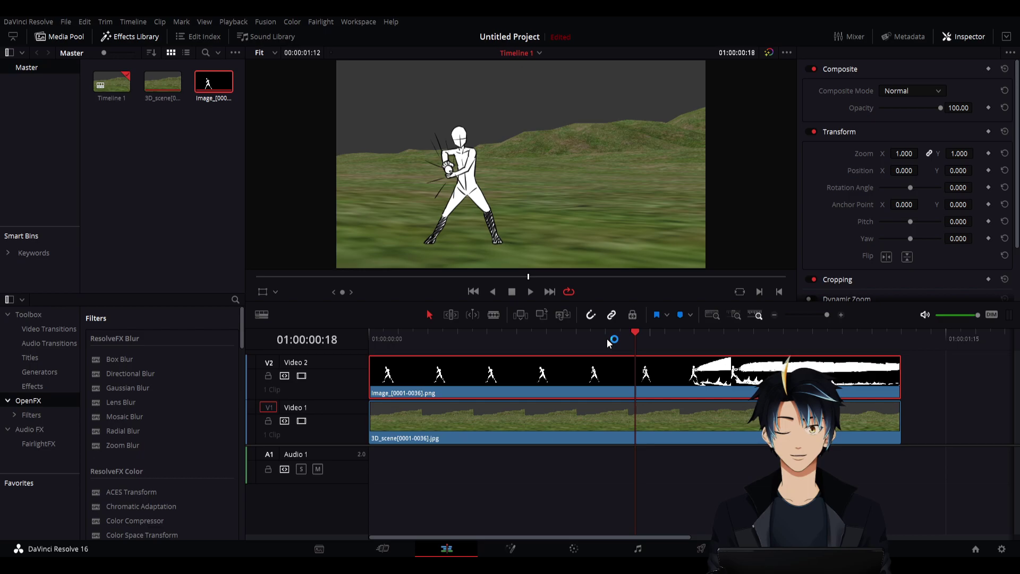
pyautogui.click(607, 339)
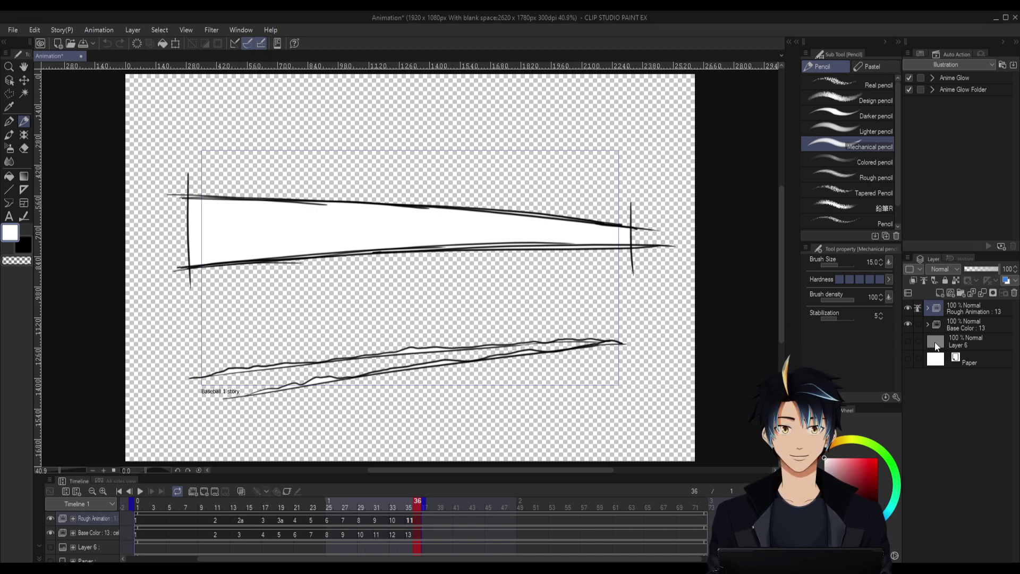
# Show the grey Layer 6 behind the drawings and step through the batter's frames 17 to 20.
pyautogui.click(908, 340)
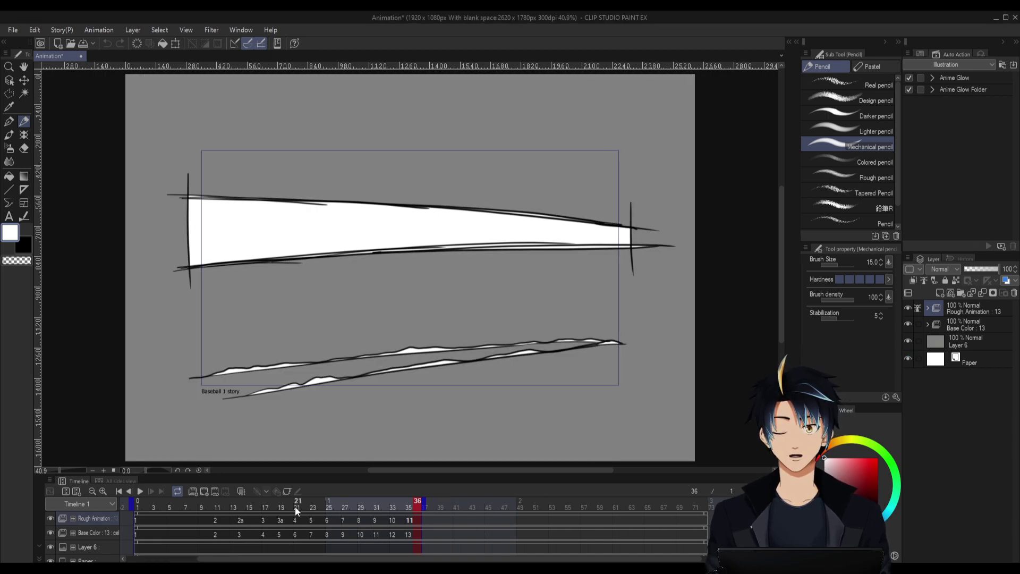
pyautogui.moveTo(300, 507)
pyautogui.mouseDown()
pyautogui.moveTo(259, 507)
pyautogui.moveTo(416, 505)
pyautogui.moveTo(265, 503)
pyautogui.mouseUp()
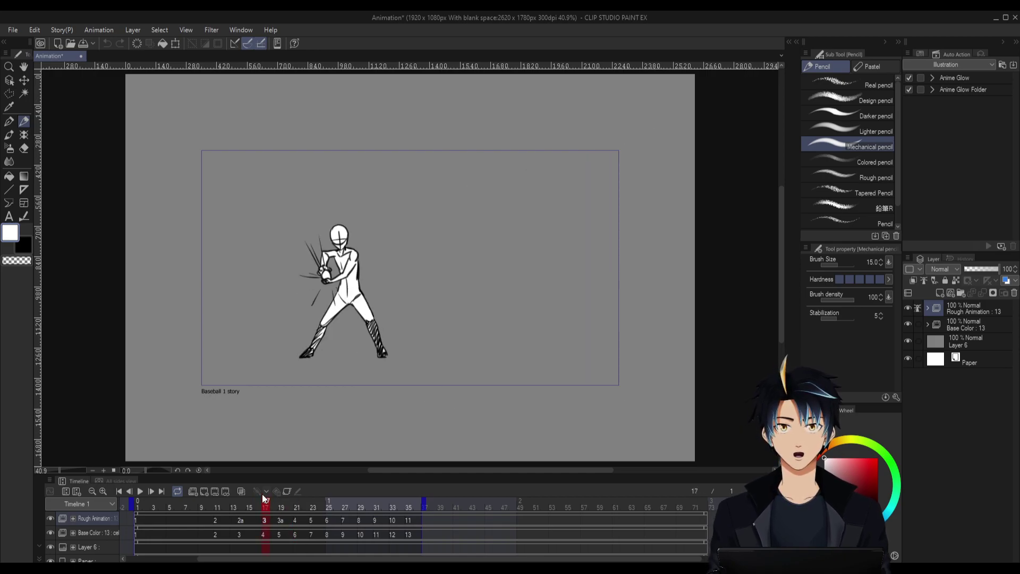
pyautogui.click(272, 520)
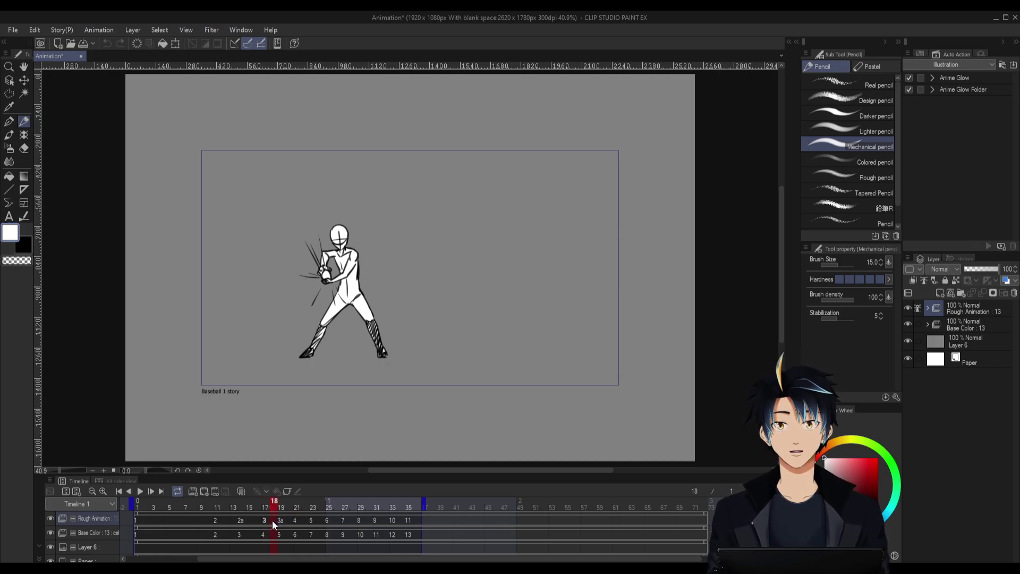
pyautogui.click(281, 518)
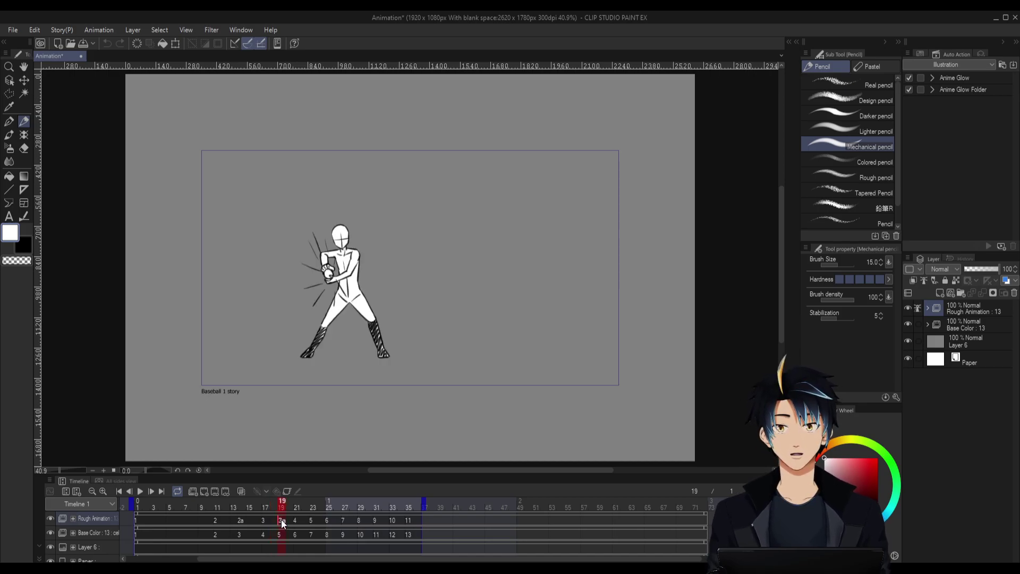
pyautogui.click(291, 520)
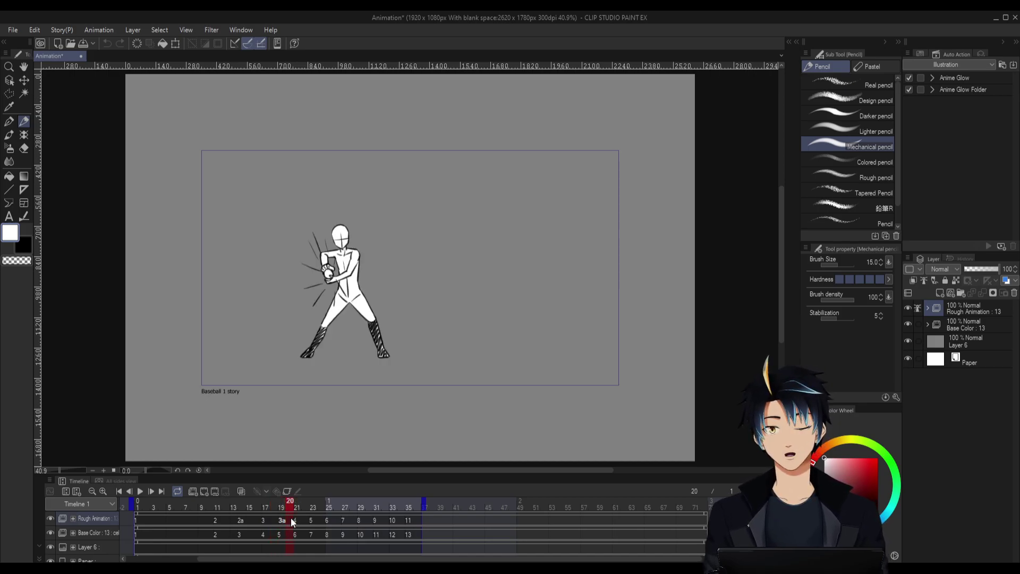
pyautogui.click(268, 506)
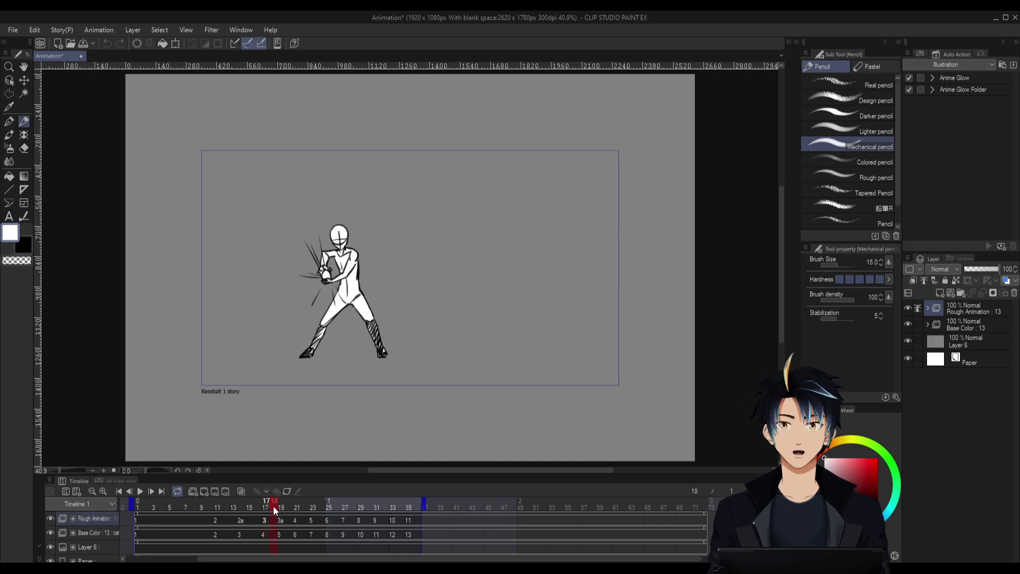
# Scrub to frames 31 and 23, then step through frames 19 to 21 and return to 19.
pyautogui.moveTo(273, 505); pyautogui.dragTo(379, 500)
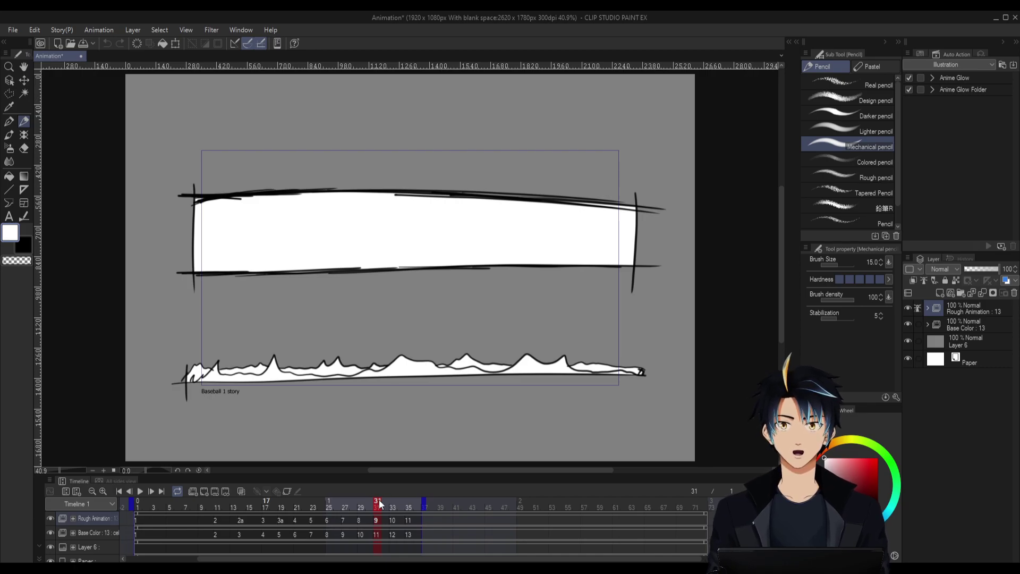
pyautogui.moveTo(378, 499); pyautogui.dragTo(314, 505)
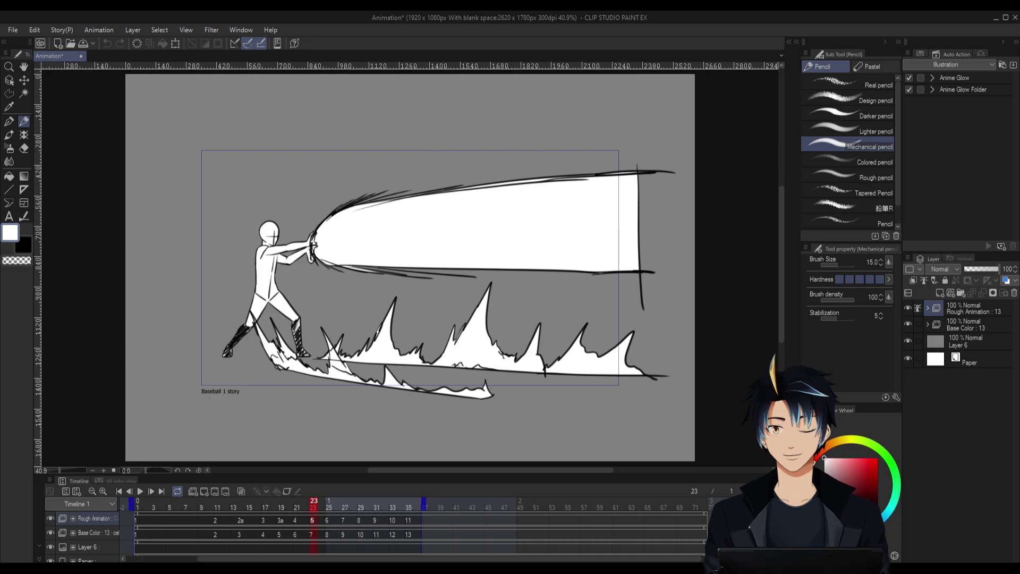
pyautogui.click(281, 506)
pyautogui.click(296, 506)
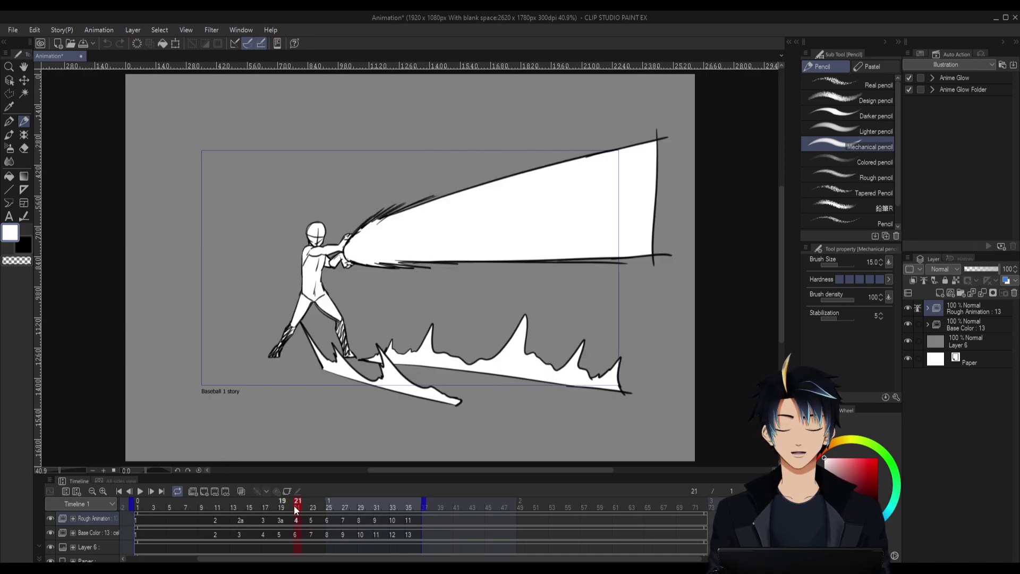
pyautogui.click(288, 505)
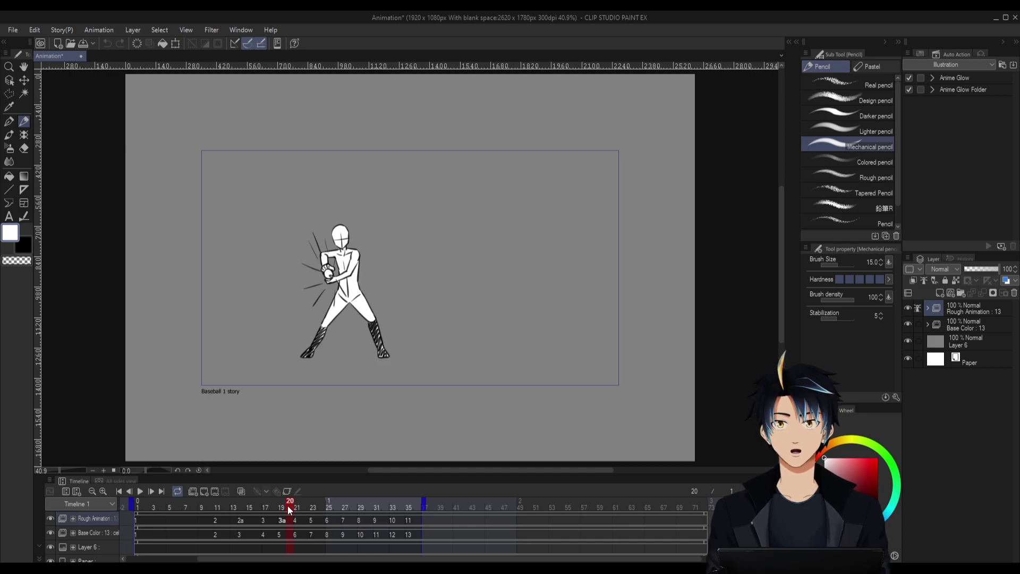
pyautogui.click(282, 505)
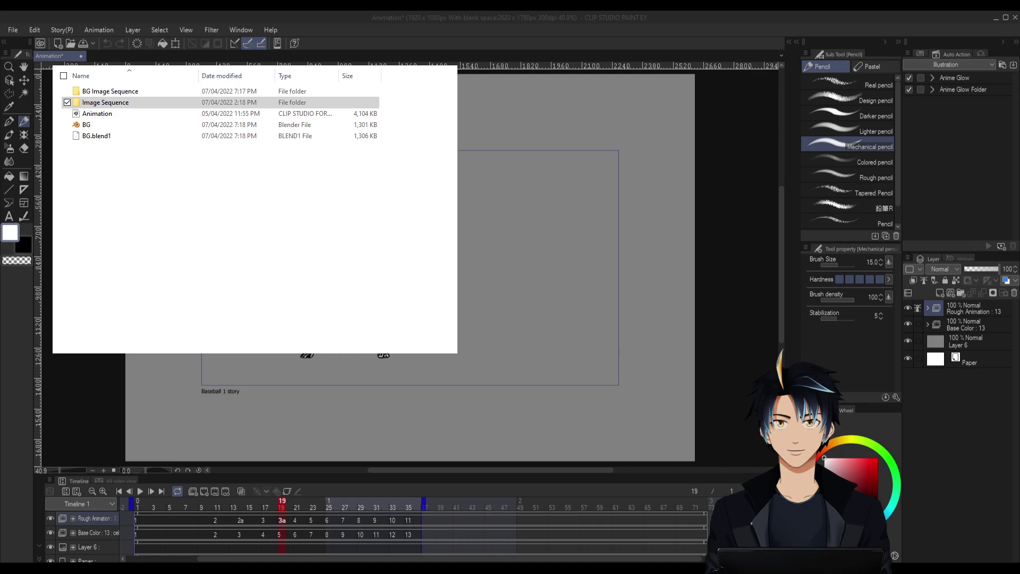
# Open the BG Image Sequence folder and select 3D_scene0020.
pyautogui.doubleClick(157, 93)
pyautogui.scroll(-3, 148, 196)
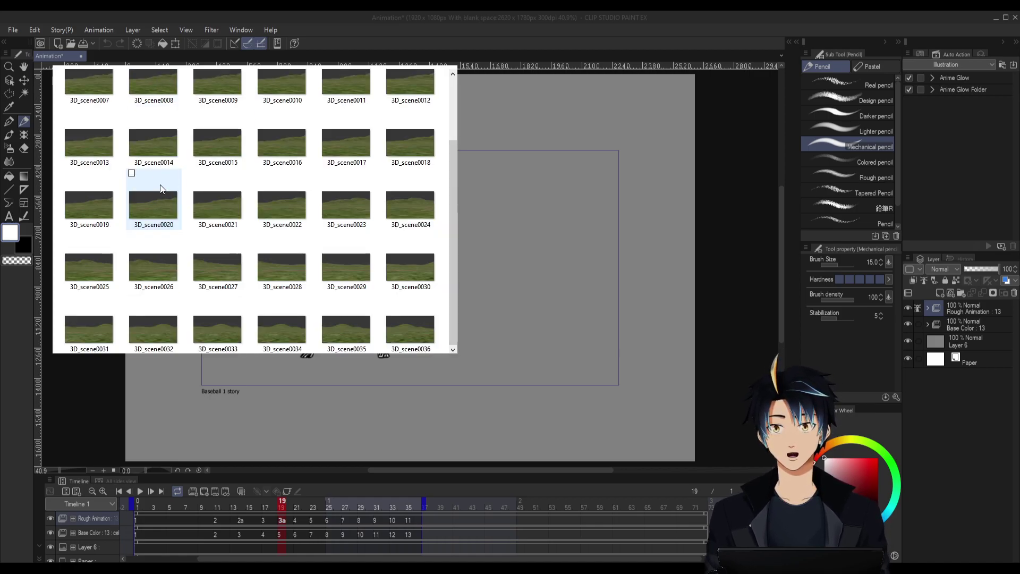
pyautogui.click(158, 205)
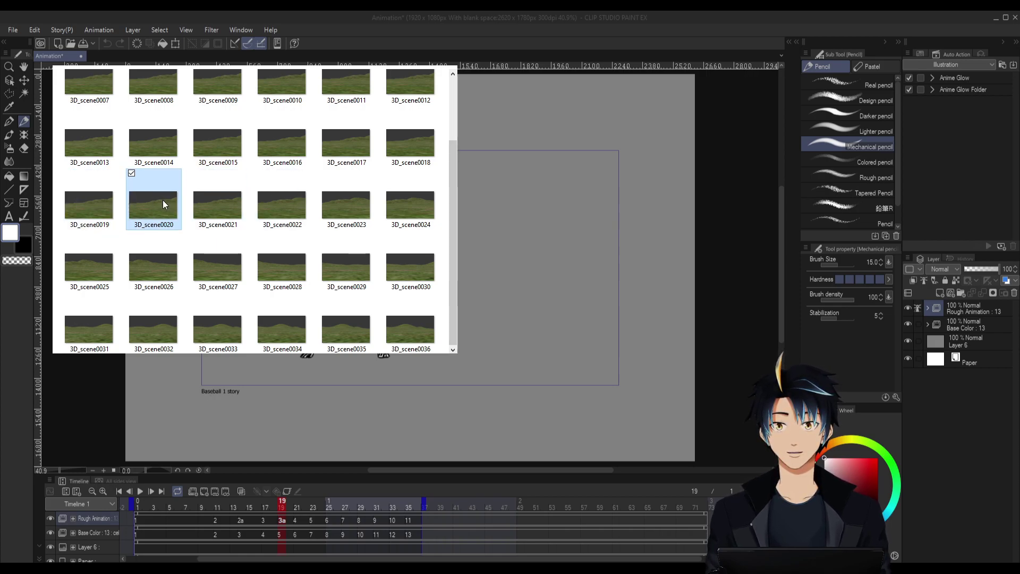
pyautogui.click(100, 205)
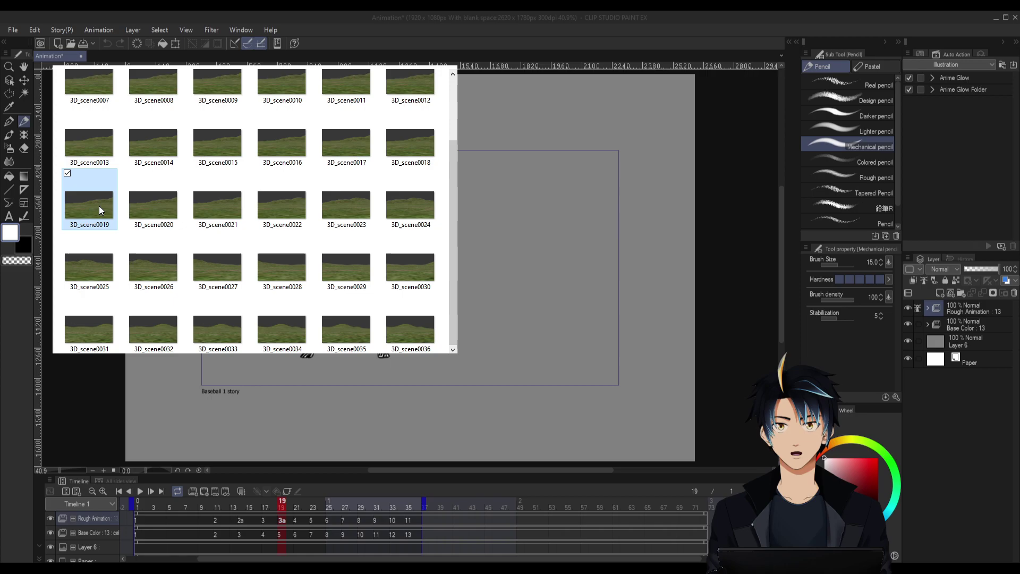
pyautogui.click(155, 208)
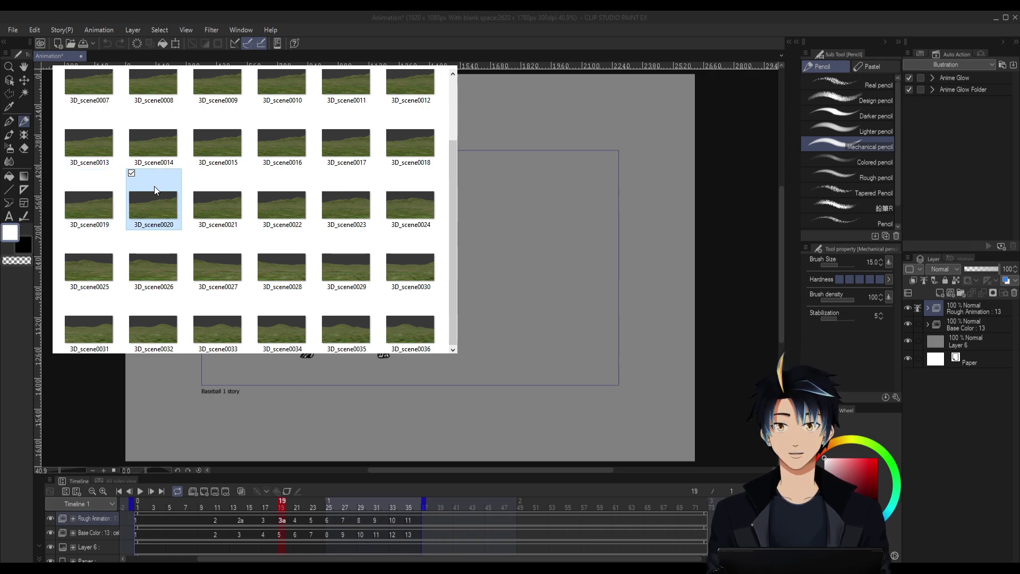
# Add every second frame, 3D_scene0022 through 3D_scene0036, to the selection.
pyautogui.keyDown('ctrl'); pyautogui.click(282, 200); pyautogui.keyUp('ctrl')
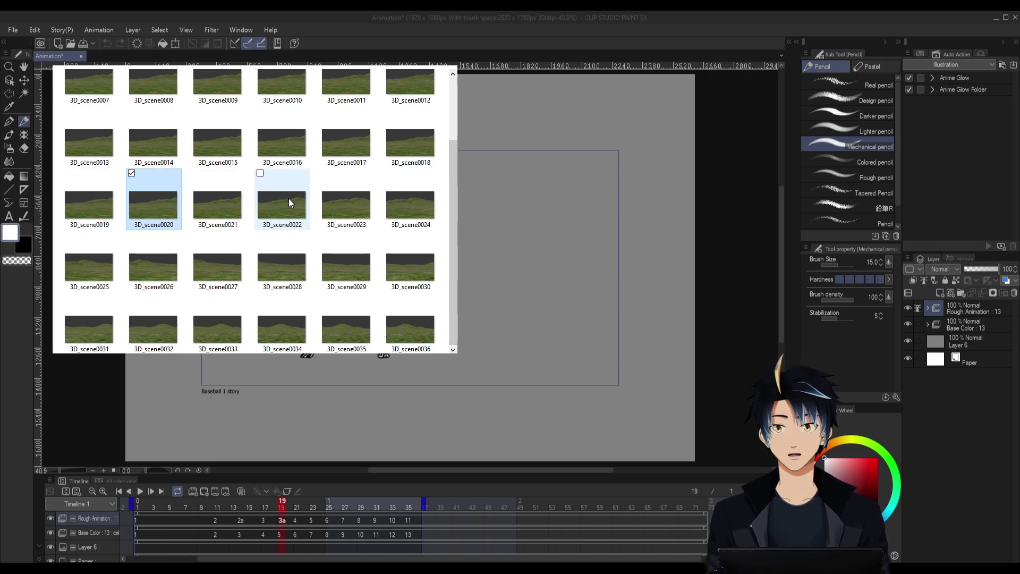
pyautogui.keyDown('ctrl'); pyautogui.click(416, 213); pyautogui.keyUp('ctrl')
pyautogui.keyDown('ctrl'); pyautogui.click(161, 259); pyautogui.keyUp('ctrl')
pyautogui.keyDown('ctrl'); pyautogui.click(273, 269); pyautogui.keyUp('ctrl')
pyautogui.keyDown('ctrl'); pyautogui.click(428, 273); pyautogui.keyUp('ctrl')
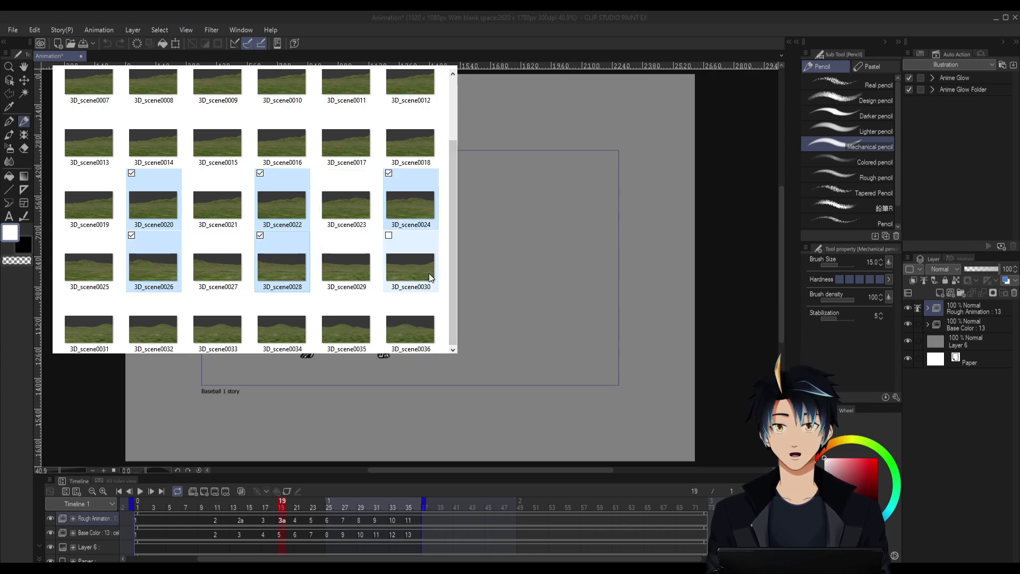
pyautogui.keyDown('ctrl'); pyautogui.click(169, 332); pyautogui.keyUp('ctrl')
pyautogui.keyDown('ctrl'); pyautogui.click(272, 328); pyautogui.keyUp('ctrl')
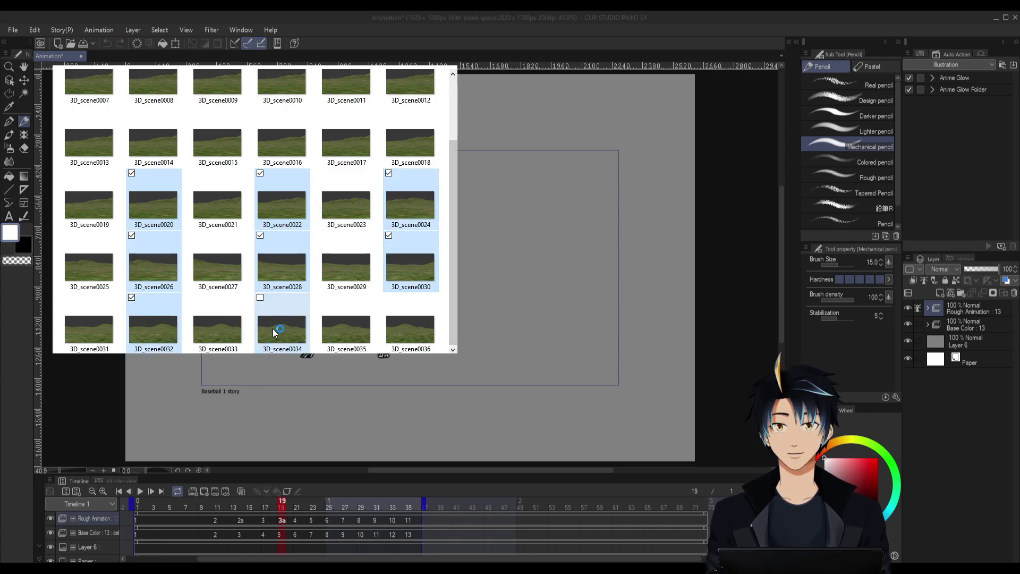
pyautogui.keyDown('ctrl'); pyautogui.click(425, 331); pyautogui.keyUp('ctrl')
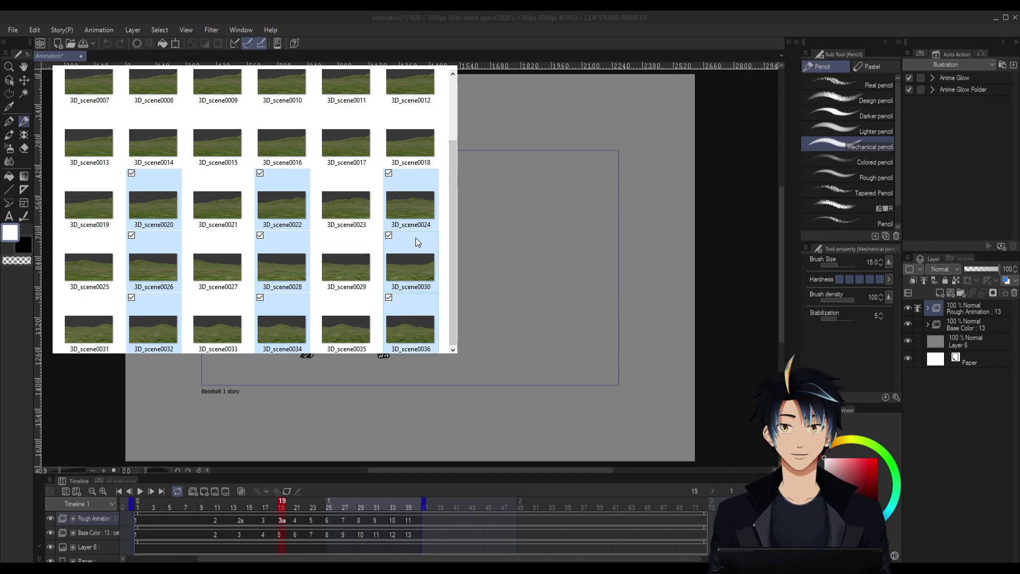
# Delete even frames 0020–0036 and duplicate frames 3D_scene0019 through 3D_scene0035 as '- Copy' files.
pyautogui.press('Delete')
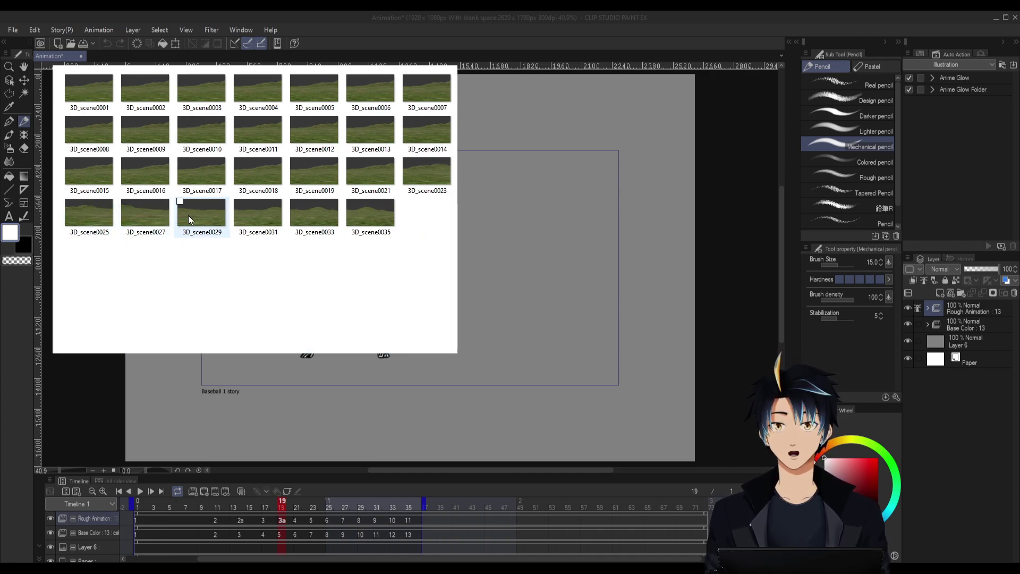
pyautogui.click(310, 176)
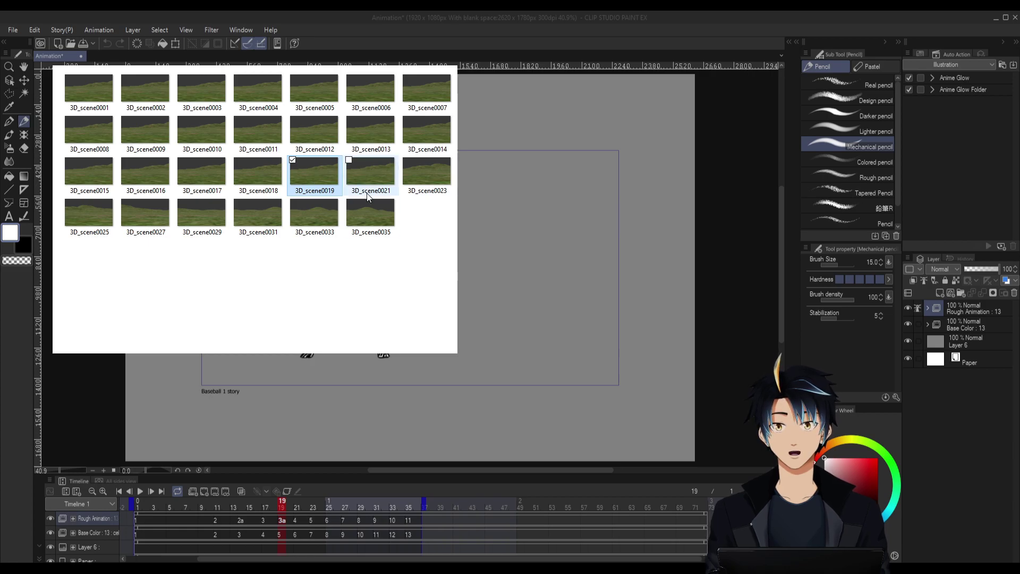
pyautogui.keyDown('shift'); pyautogui.click(377, 215); pyautogui.keyUp('shift')
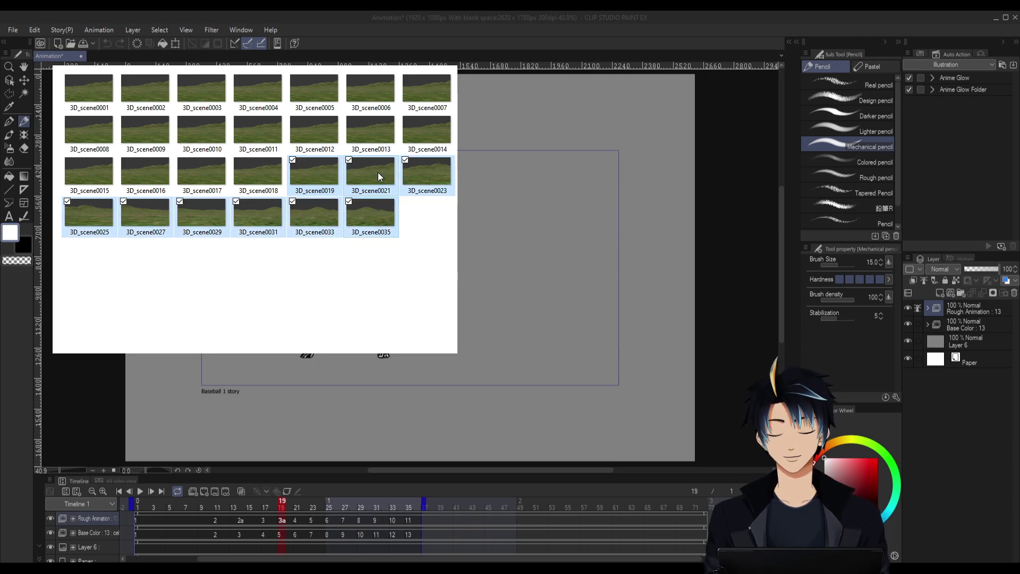
pyautogui.hotkey('ctrl', 'c')
pyautogui.hotkey('ctrl', 'v')
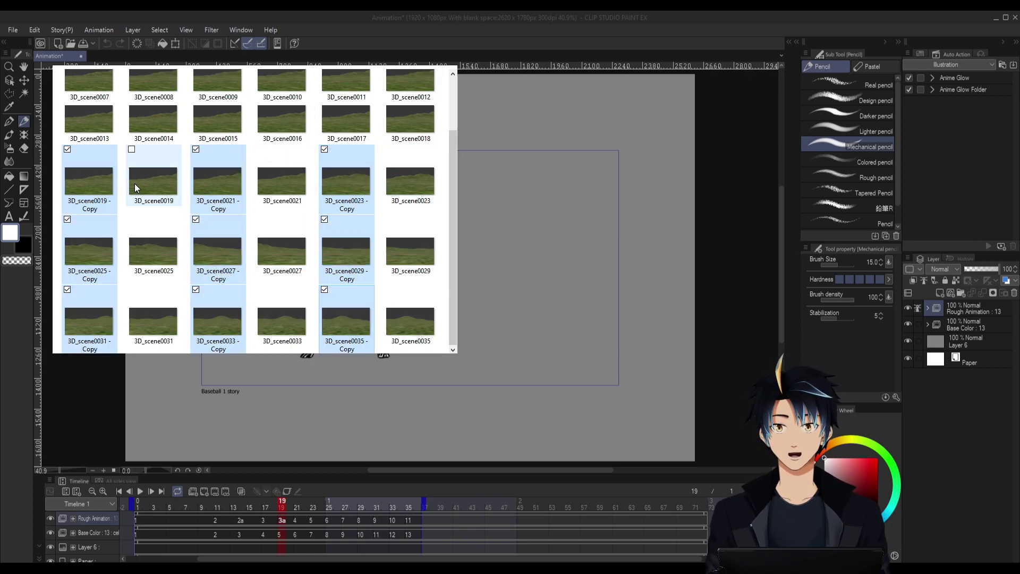
pyautogui.click(101, 187)
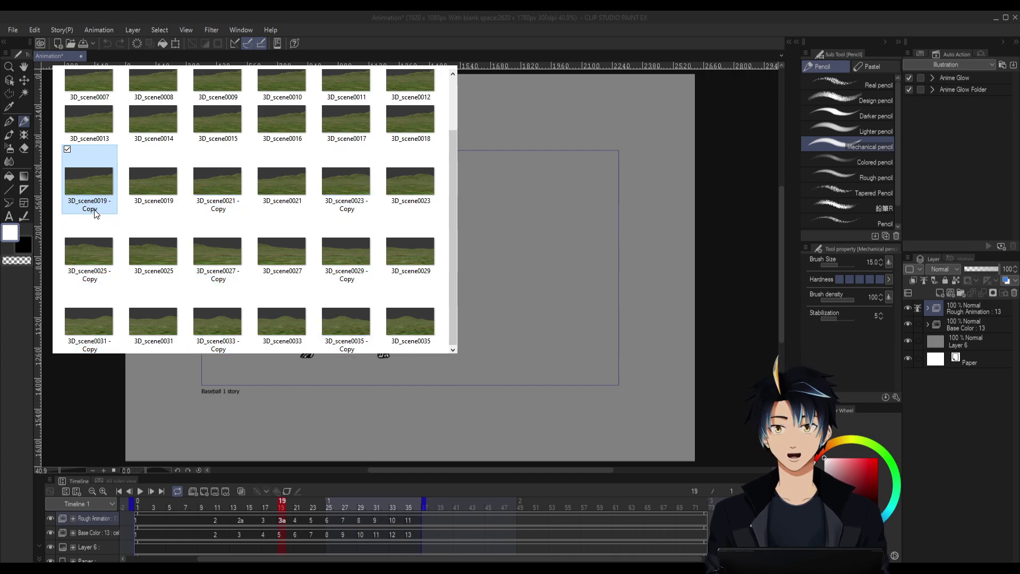
pyautogui.click(93, 211)
# Rename the copies of frames 0019–0027 to 3D_scene0020, 0022, 0024, 0026 and 0028.
pyautogui.click(104, 208)
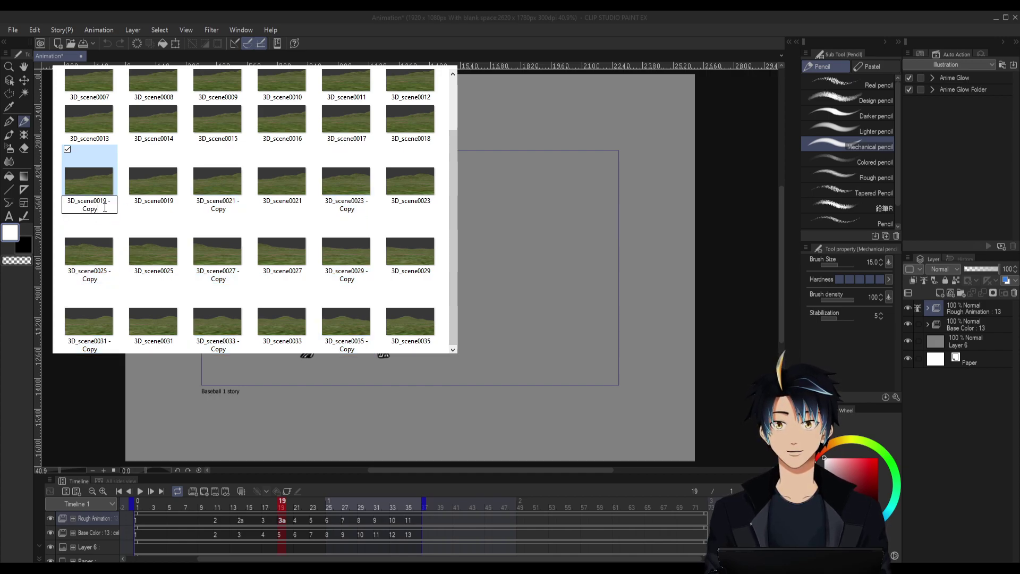
pyautogui.moveTo(102, 202); pyautogui.dragTo(100, 202)
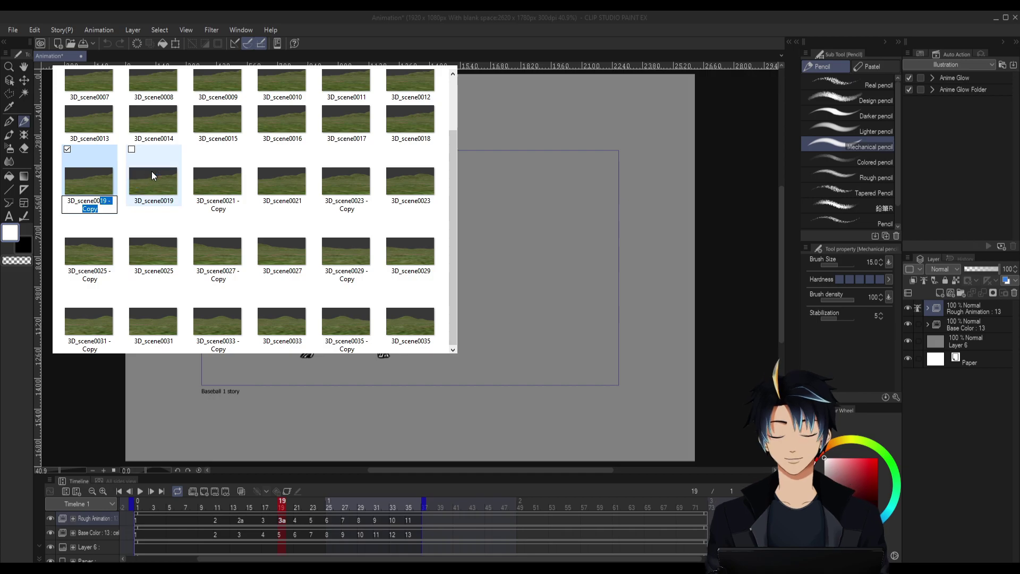
pyautogui.write('20')
pyautogui.press('Return')
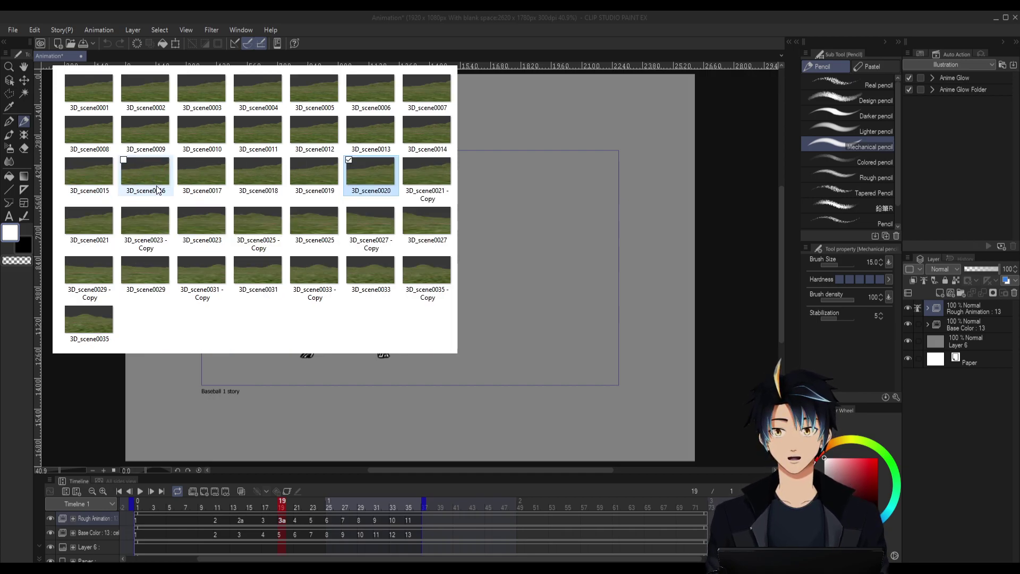
pyautogui.click(437, 194)
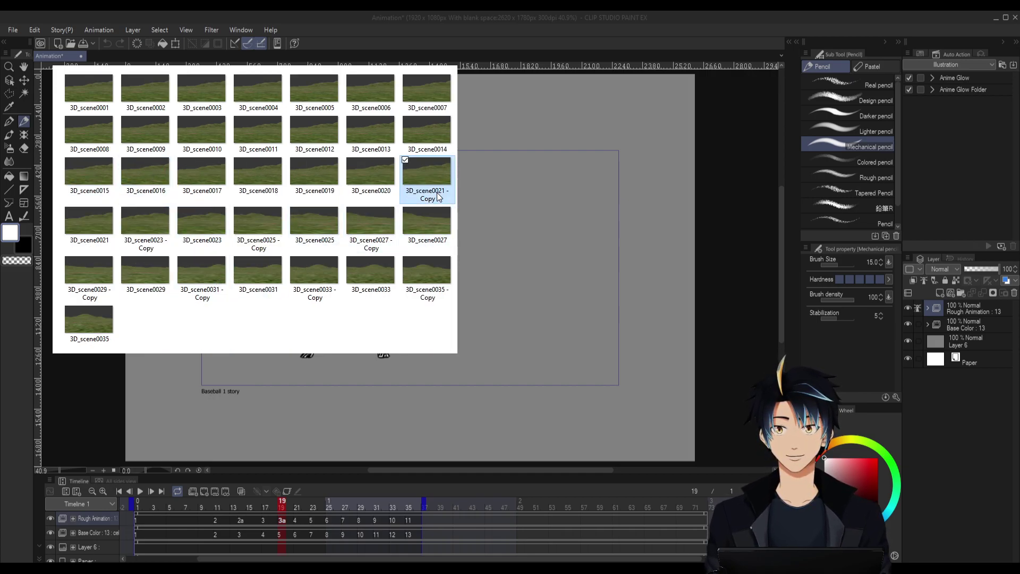
pyautogui.click(441, 198)
pyautogui.write('2')
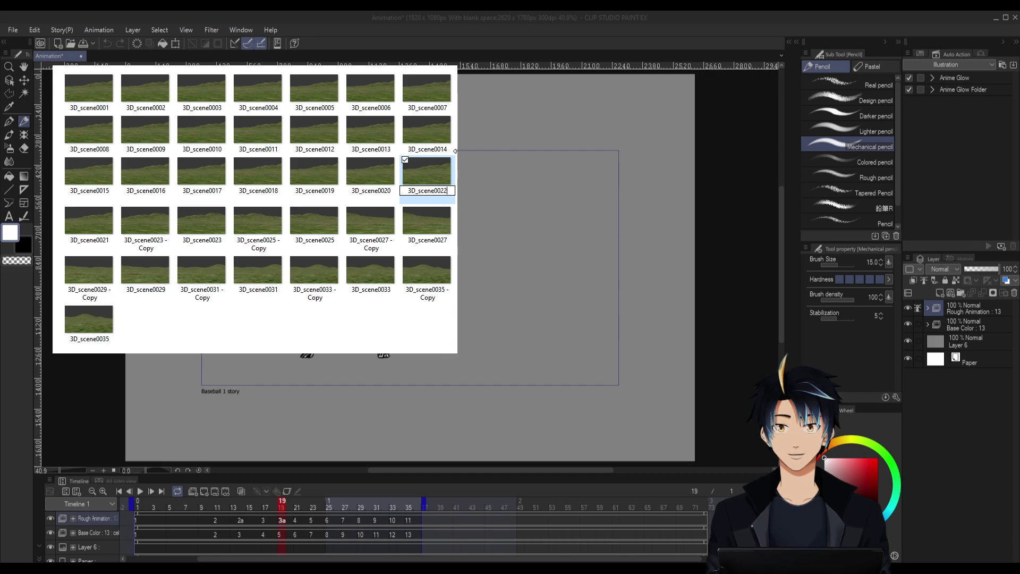
pyautogui.press('Return')
pyautogui.click(156, 237)
pyautogui.click(150, 238)
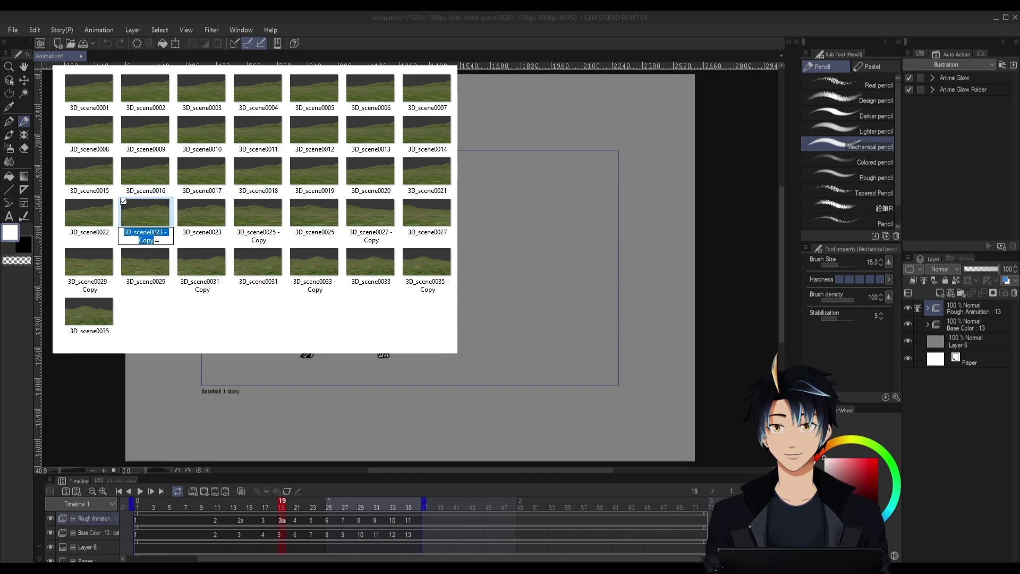
pyautogui.hotkey('shift', 'Left')
pyautogui.hotkey('shift', 'Left')
pyautogui.hotkey('shift', 'Left')
pyautogui.hotkey('shift', 'Left')
pyautogui.hotkey('shift', 'Left')
pyautogui.hotkey('shift', 'Left')
pyautogui.hotkey('shift', 'Left')
pyautogui.hotkey('shift', 'Left')
pyautogui.write('4')
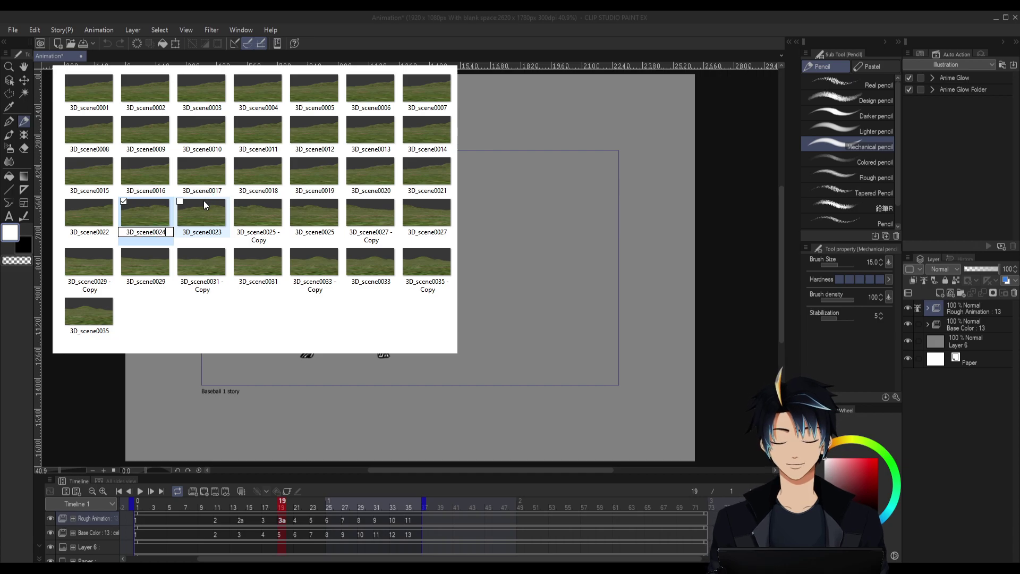
pyautogui.press('Return')
pyautogui.click(259, 238)
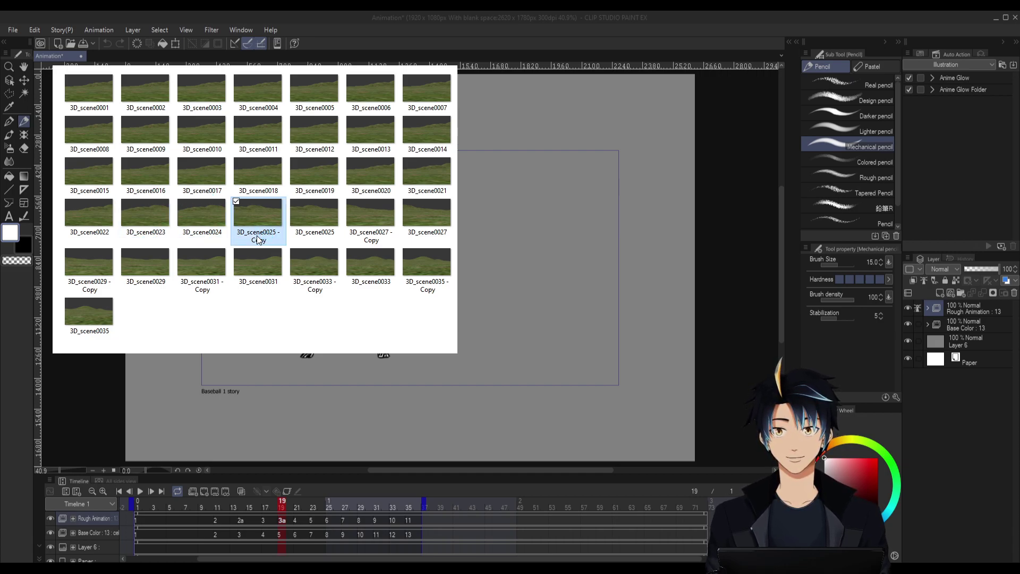
pyautogui.click(258, 239)
pyautogui.write('6')
pyautogui.press('Return')
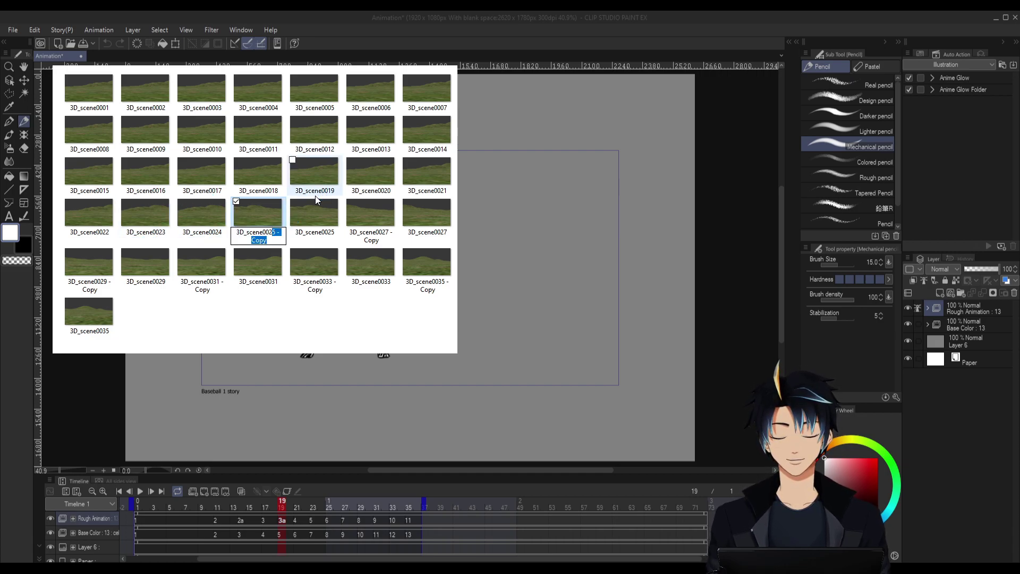
pyautogui.click(377, 239)
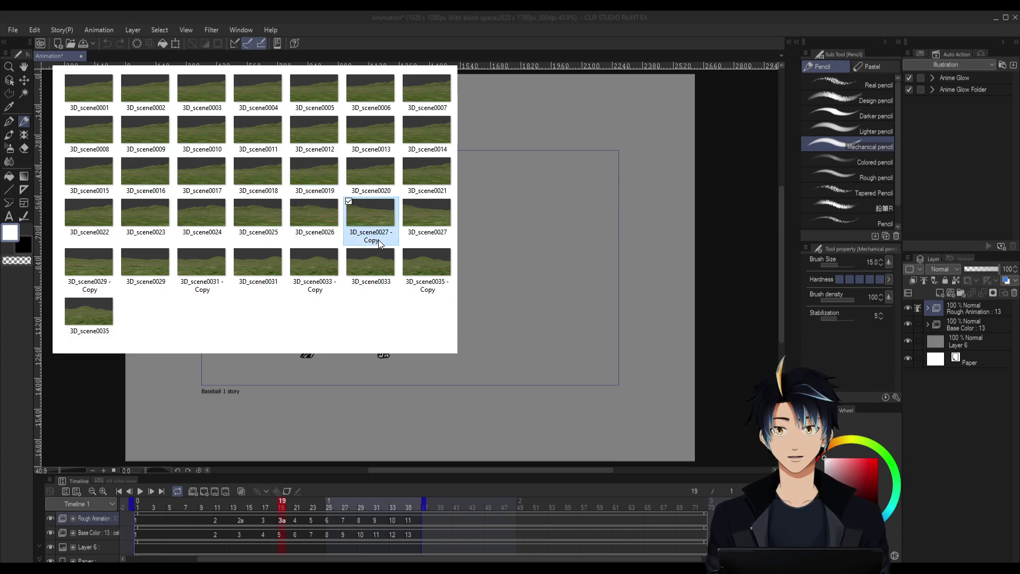
pyautogui.click(384, 239)
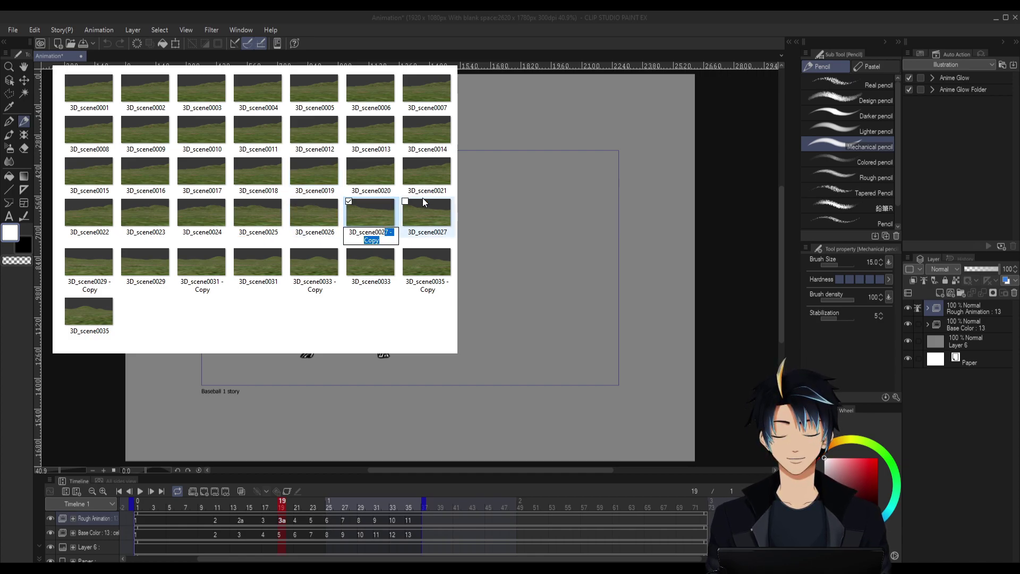
pyautogui.write('8')
pyautogui.press('Return')
# Rename the copies of frames 0029–0035 to 3D_scene0030, 0032, 0034 and 0036.
pyautogui.click(86, 265)
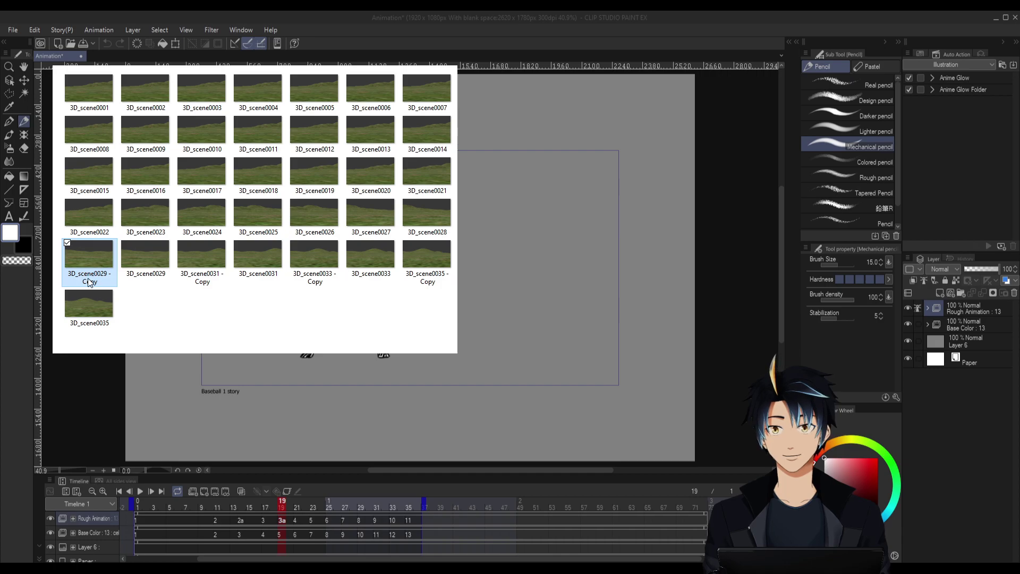
pyautogui.click(86, 276)
pyautogui.click(109, 277)
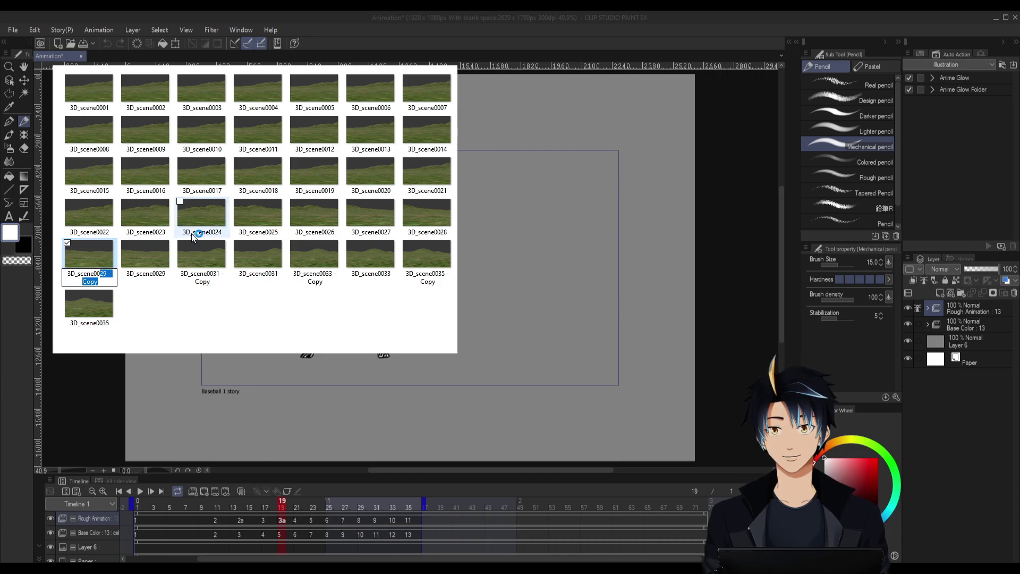
pyautogui.write('30')
pyautogui.press('Return')
pyautogui.click(190, 285)
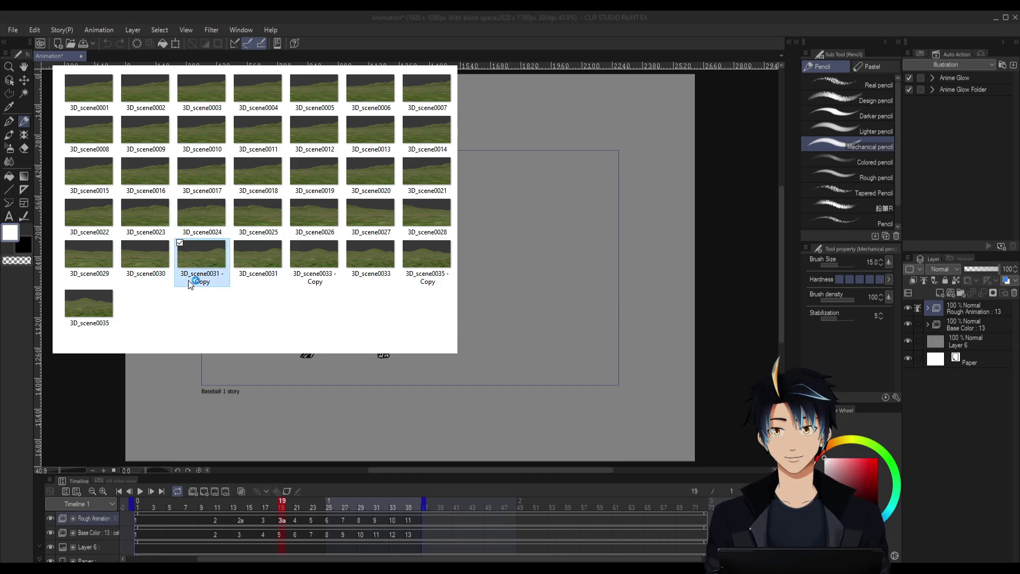
pyautogui.click(204, 282)
pyautogui.click(217, 282)
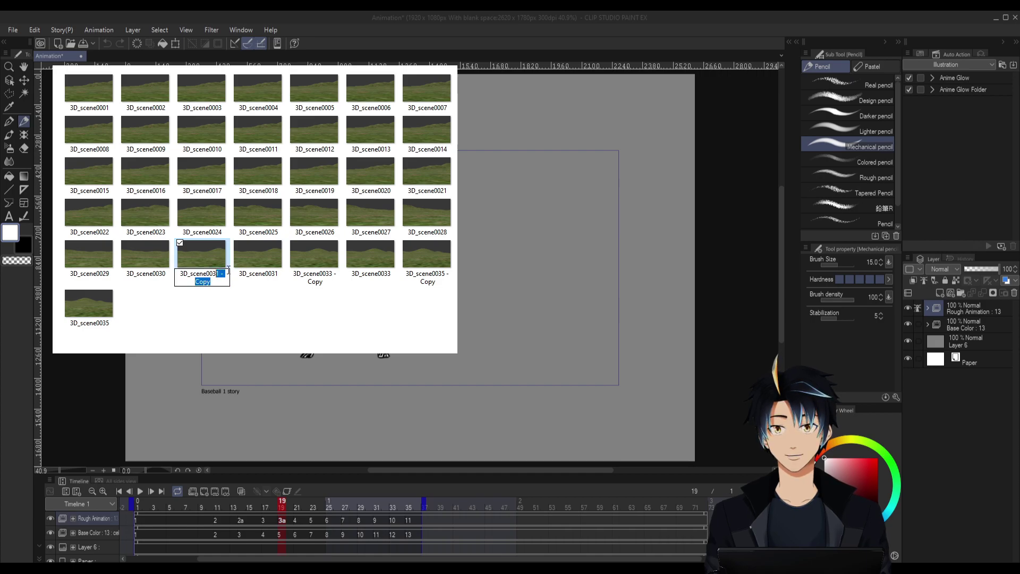
pyautogui.write('2')
pyautogui.press('Return')
pyautogui.click(315, 279)
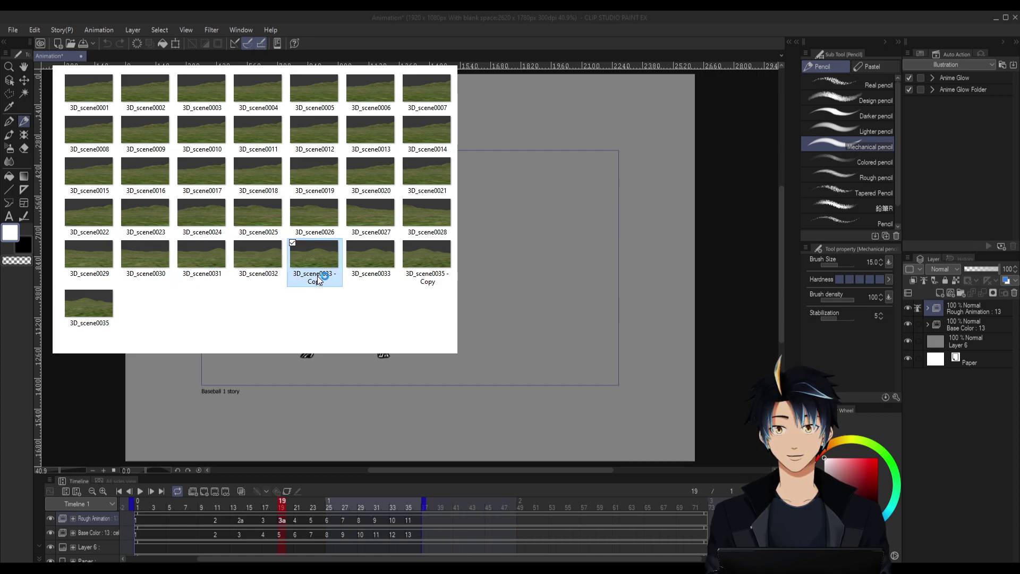
pyautogui.click(318, 280)
pyautogui.moveTo(323, 282); pyautogui.dragTo(332, 275)
pyautogui.write('4')
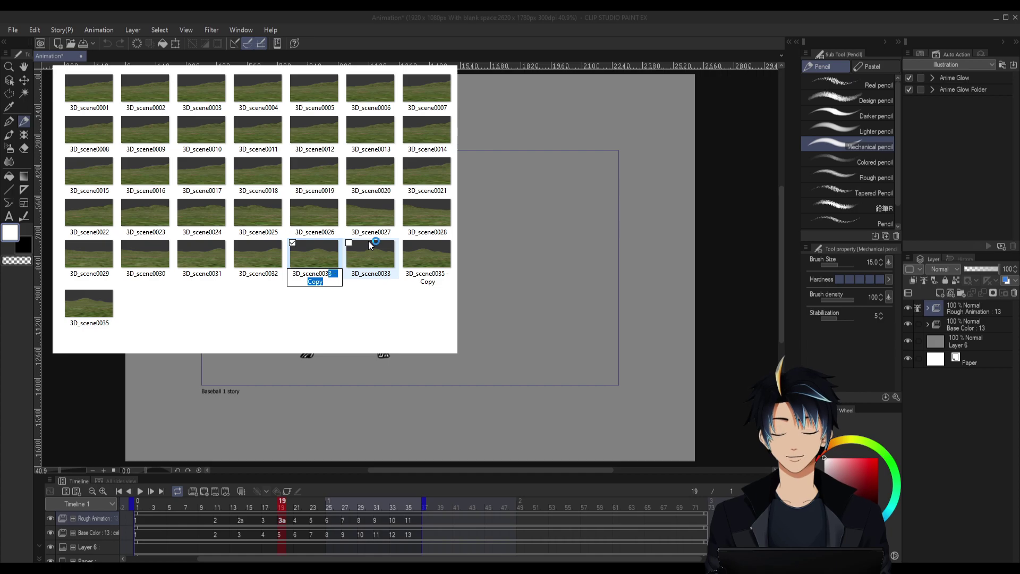
pyautogui.press('Return')
pyautogui.click(434, 283)
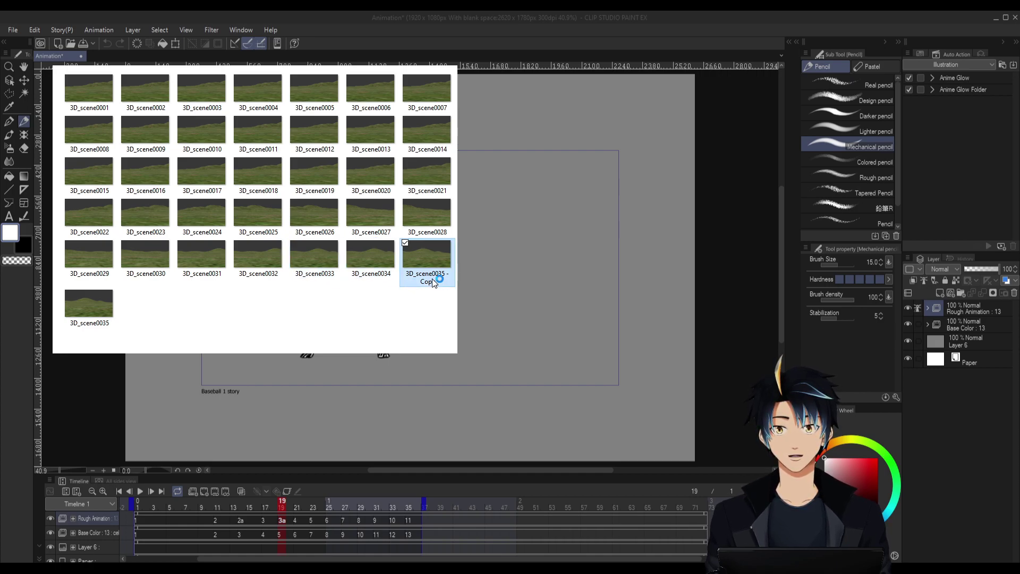
pyautogui.click(434, 283)
pyautogui.click(444, 283)
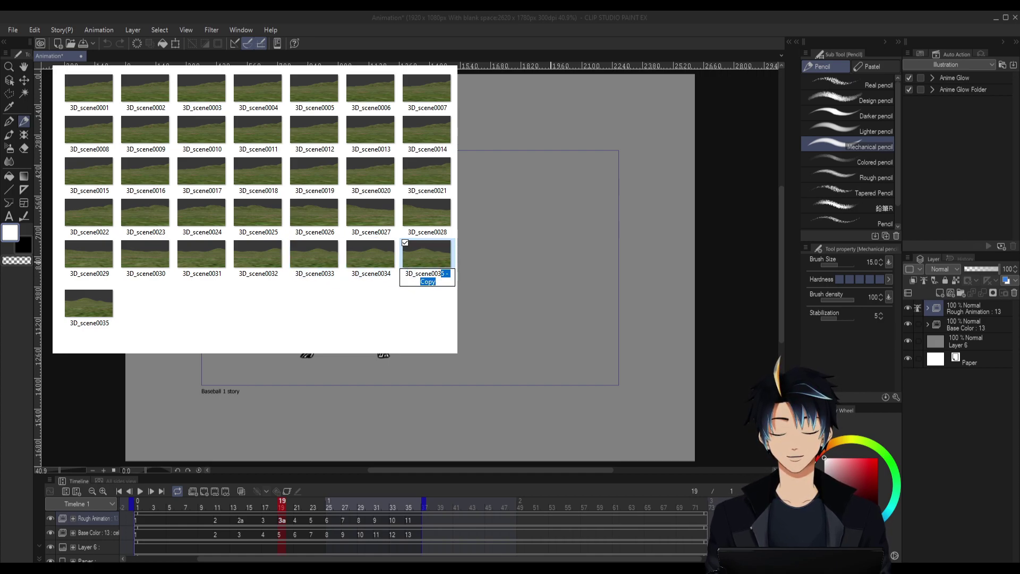
pyautogui.write('6')
pyautogui.press('Return')
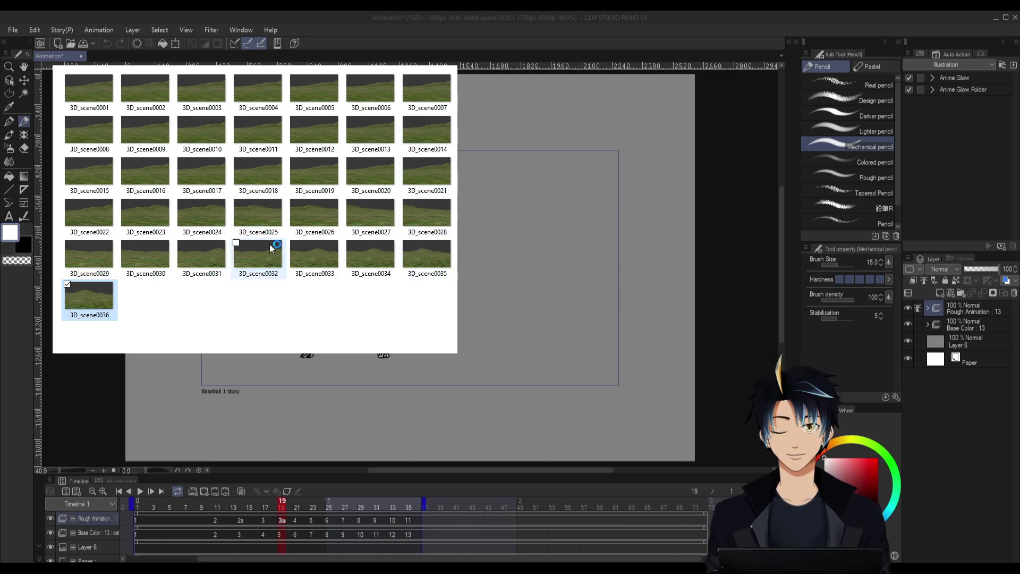
# Return to DaVinci Resolve, scrub the timeline, and play the character over the grassy background.
pyautogui.hotkey('alt', 'Tab')
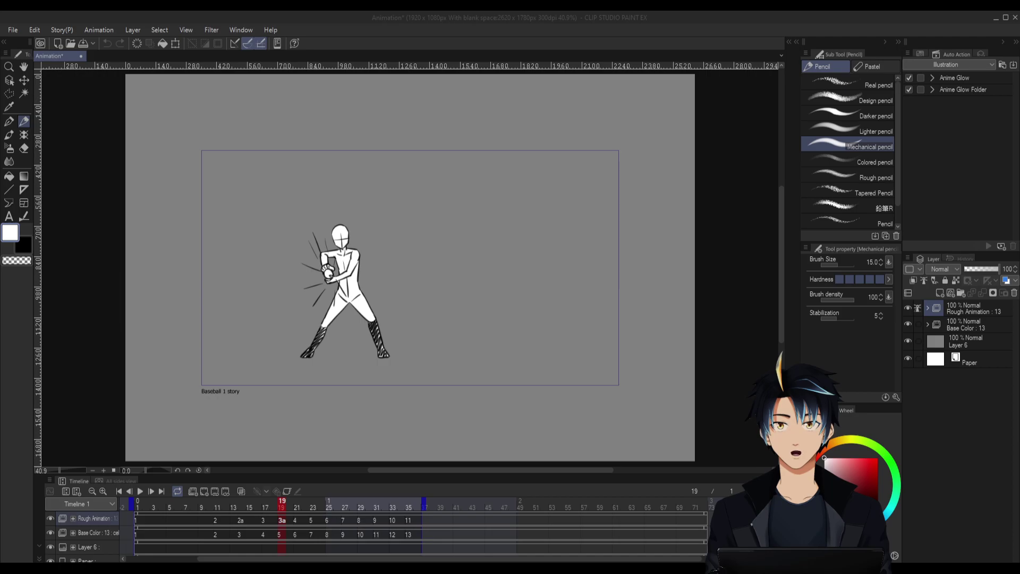
pyautogui.hotkey('alt', 'Tab')
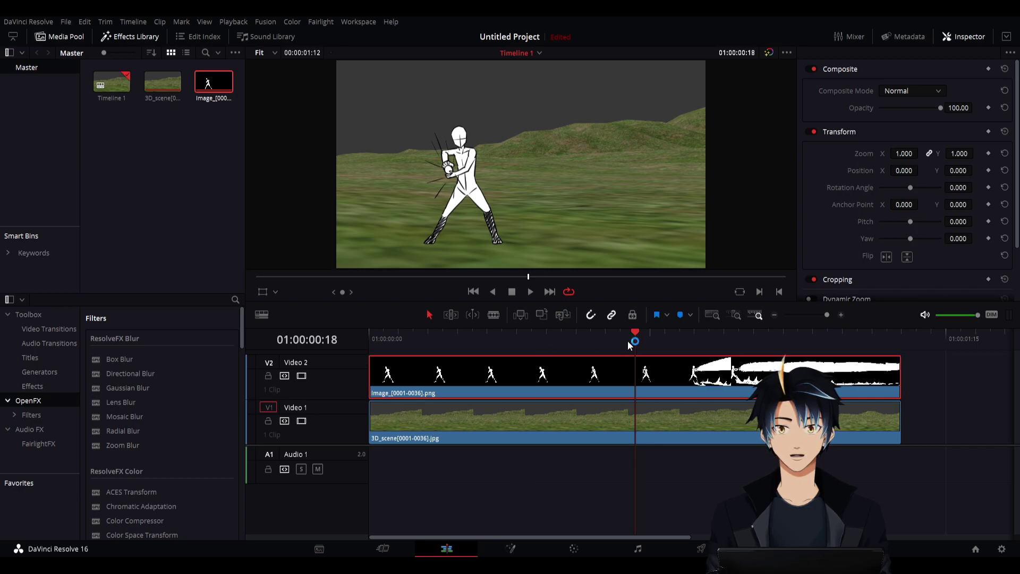
pyautogui.moveTo(628, 345); pyautogui.dragTo(530, 340)
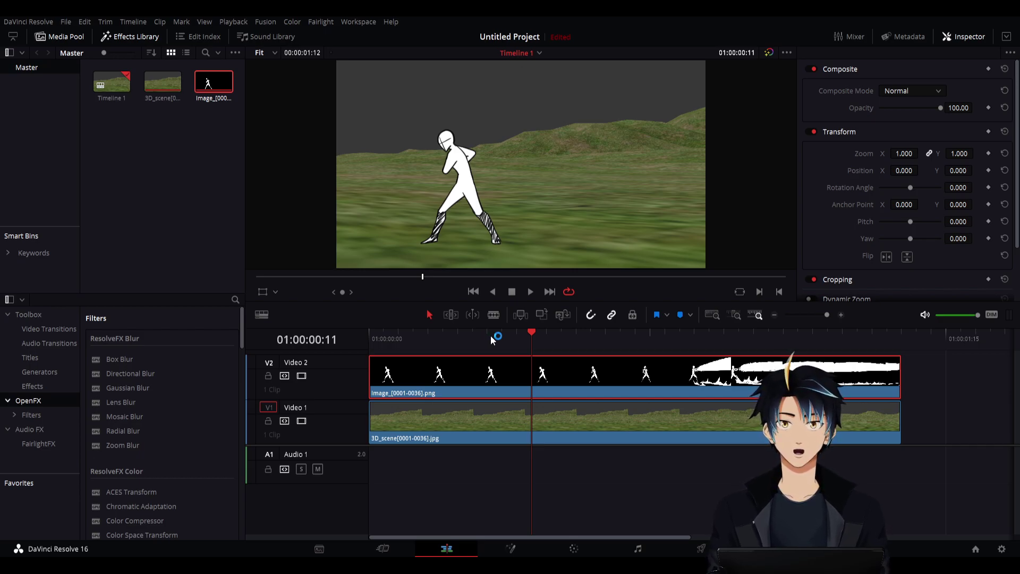
pyautogui.moveTo(491, 339); pyautogui.dragTo(602, 346)
pyautogui.click(530, 291)
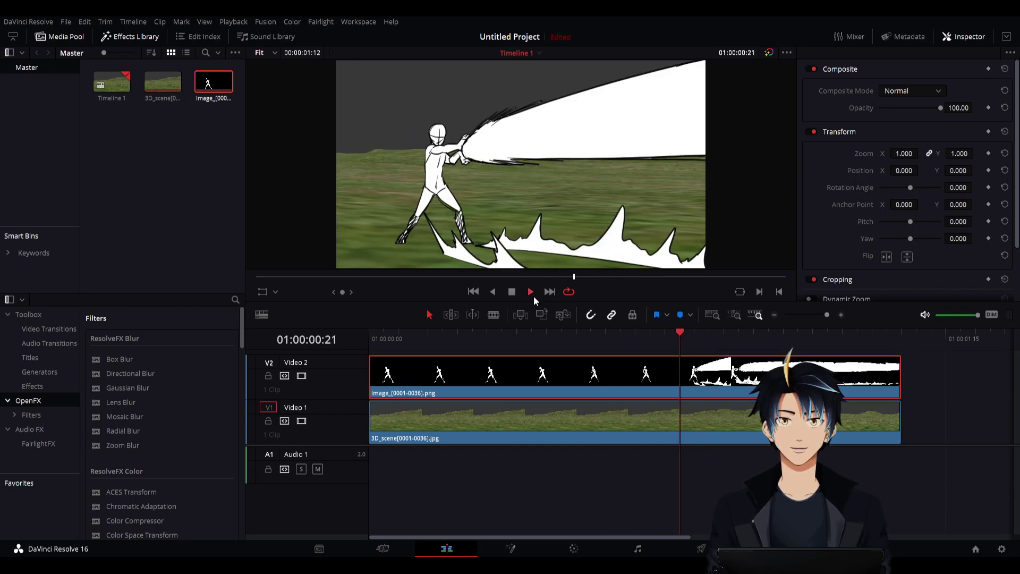